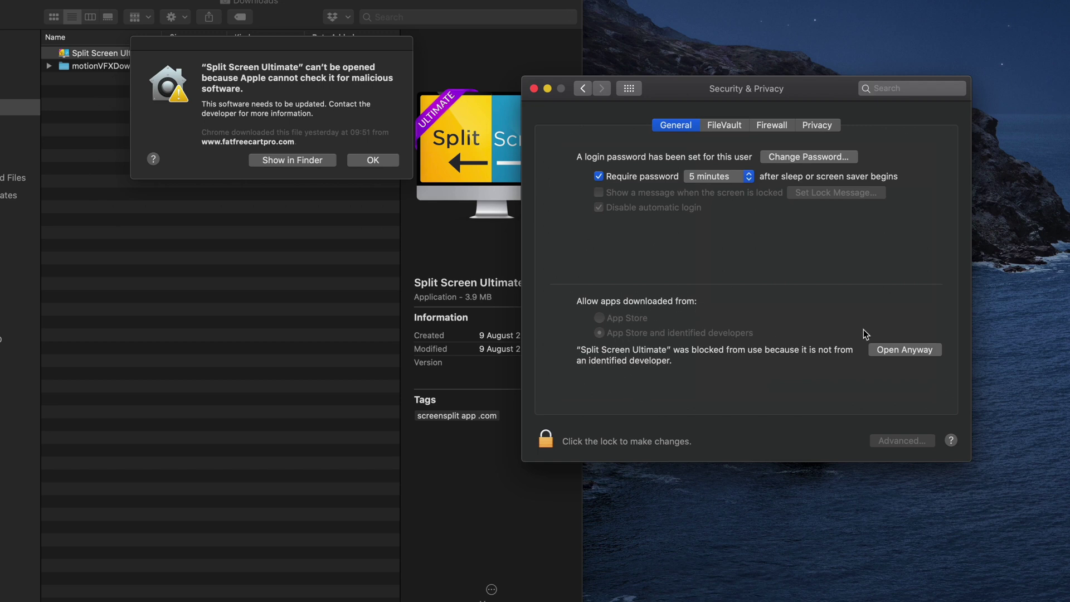
Step: Unlock the Security & Privacy preferences by entering the account password
{"action": "left_click", "coordinate": [899, 355]}
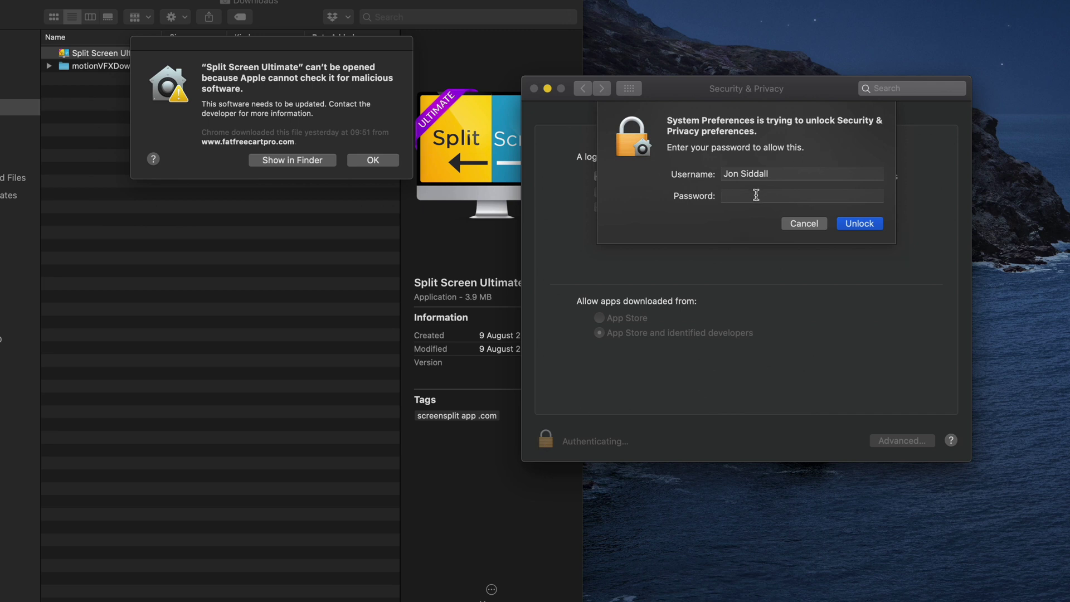
{"action": "type", "text": "••••••••••••"}
{"action": "key", "text": "Return"}
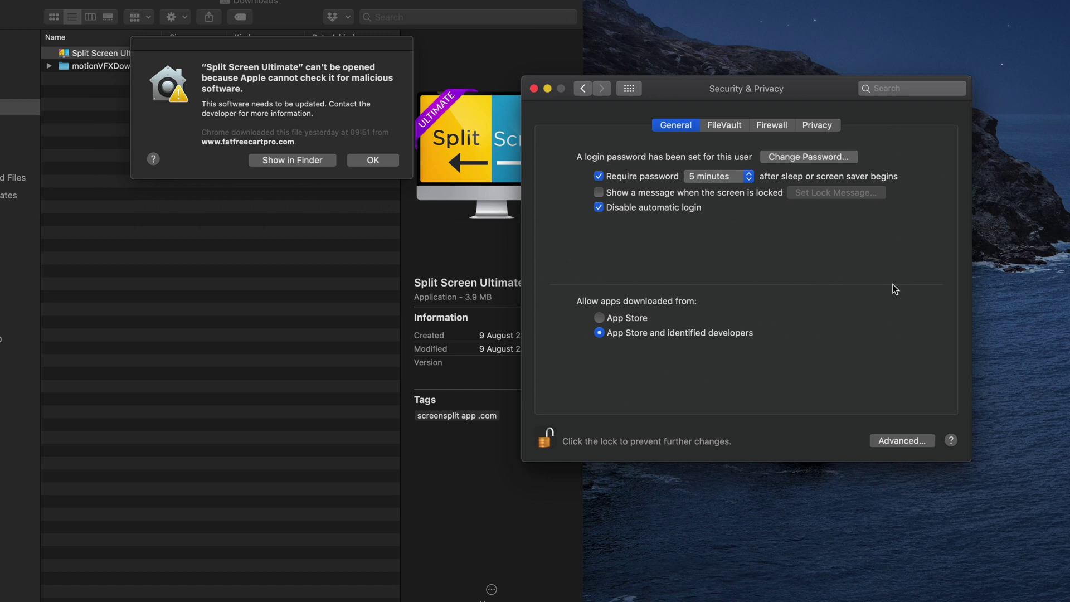
Step: Dismiss the blocked-app warning, then allow Split Screen Ultimate to open anyway and launch it
{"action": "left_click", "coordinate": [374, 161]}
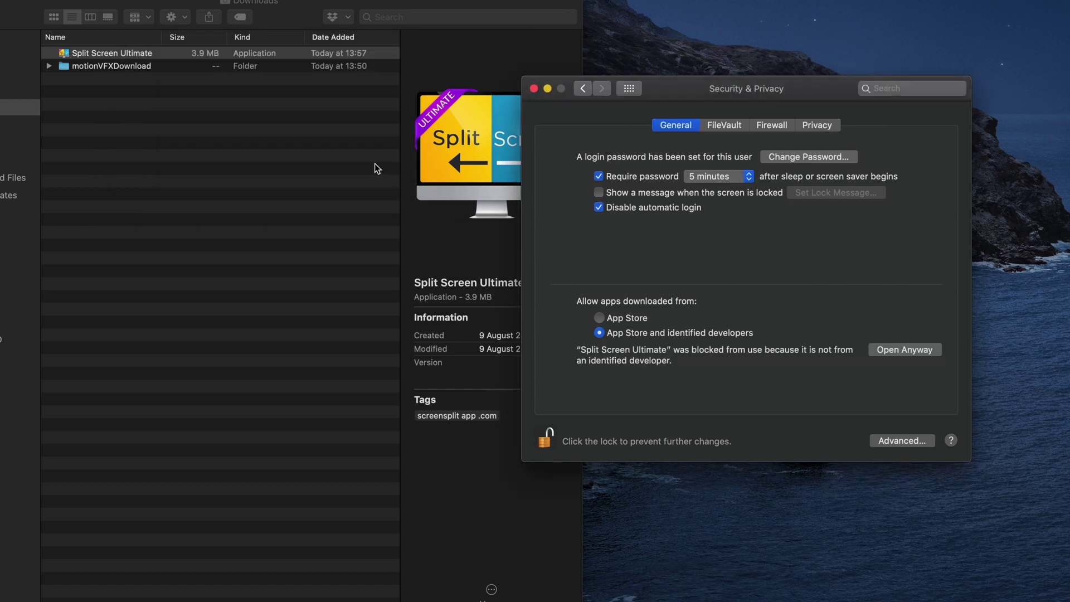
{"action": "left_click", "coordinate": [906, 349]}
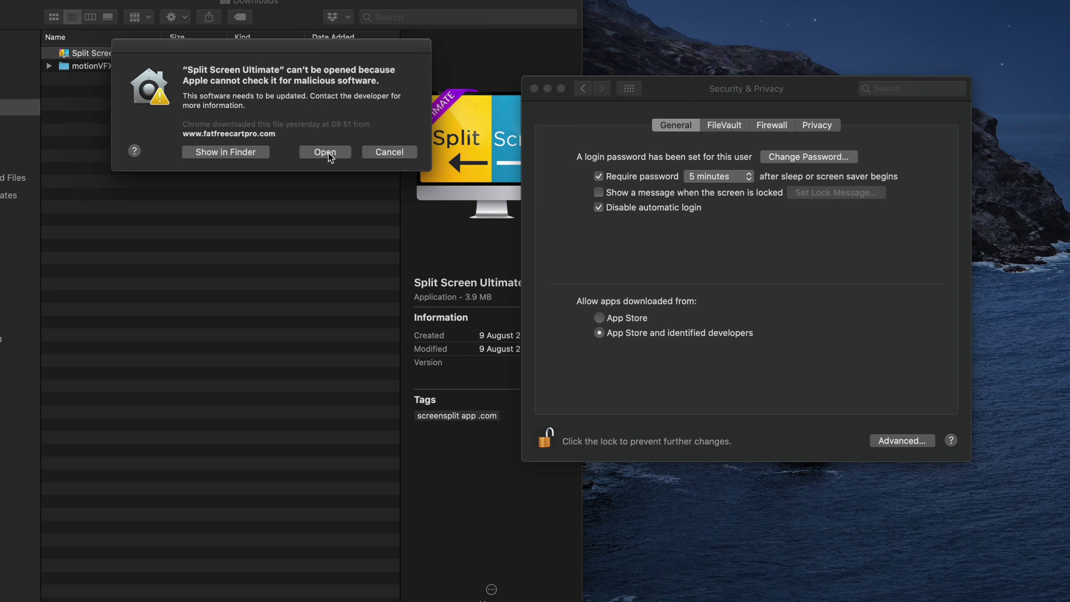
{"action": "left_click", "coordinate": [325, 152]}
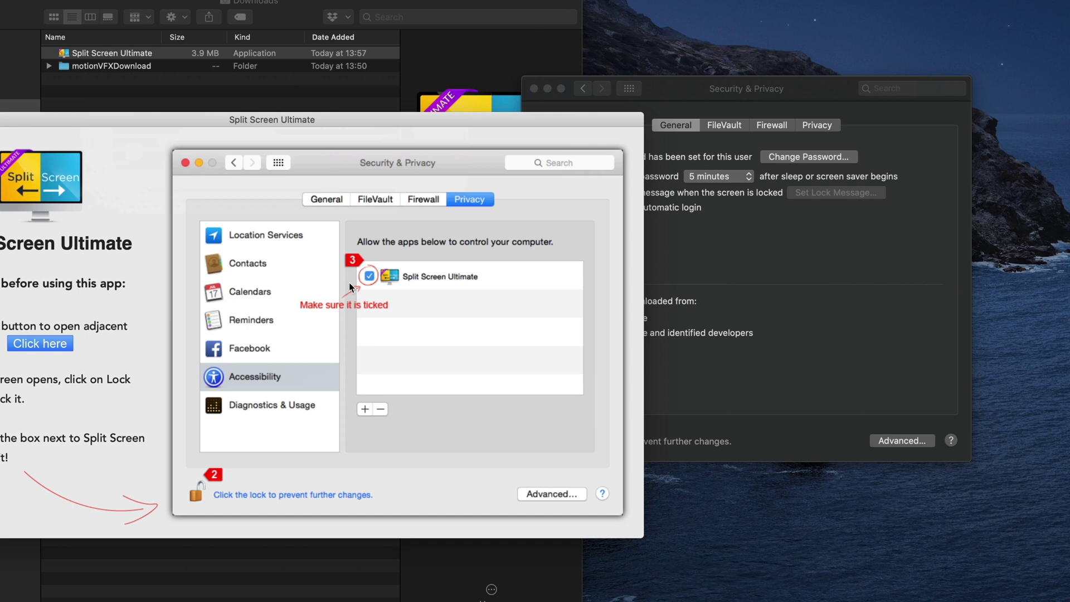
Step: Allow Split Screen Ultimate to control the computer under the Accessibility privacy settings, and lock the preferences again
{"action": "left_click", "coordinate": [739, 348]}
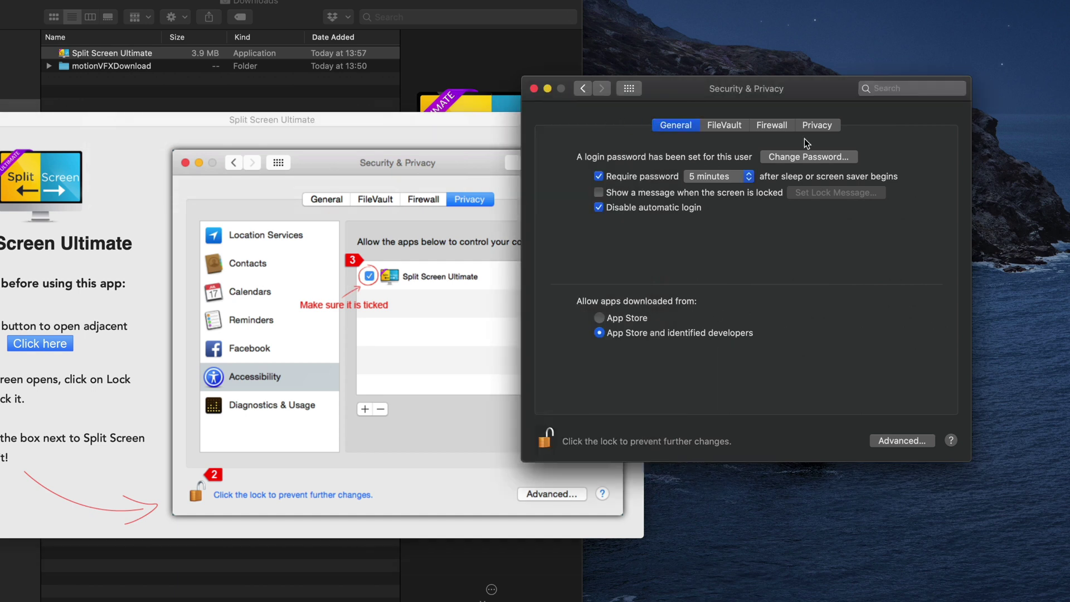
{"action": "left_click", "coordinate": [820, 129]}
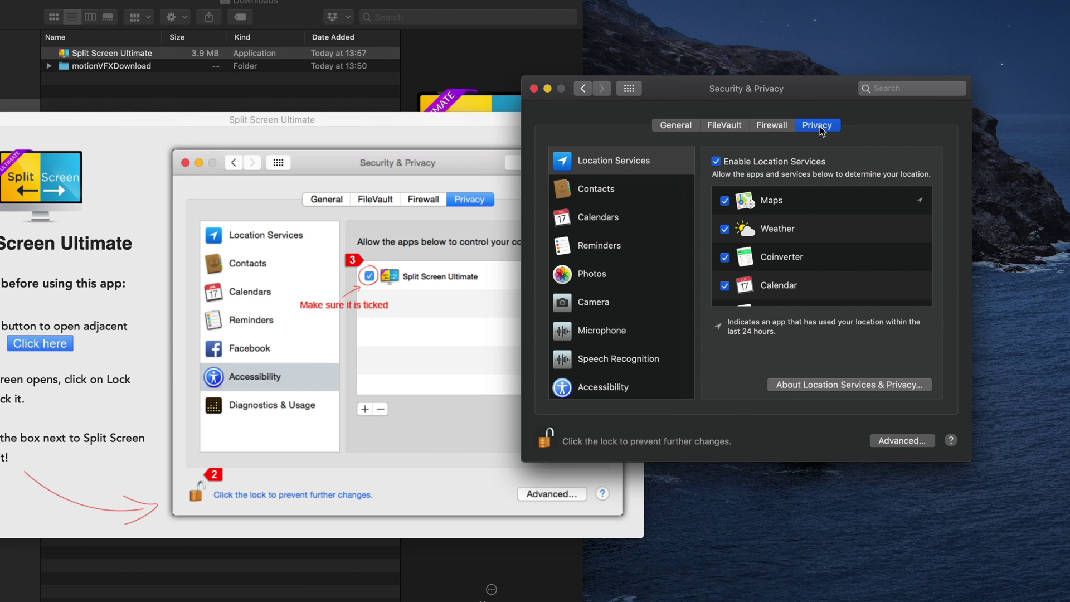
{"action": "left_click", "coordinate": [622, 390]}
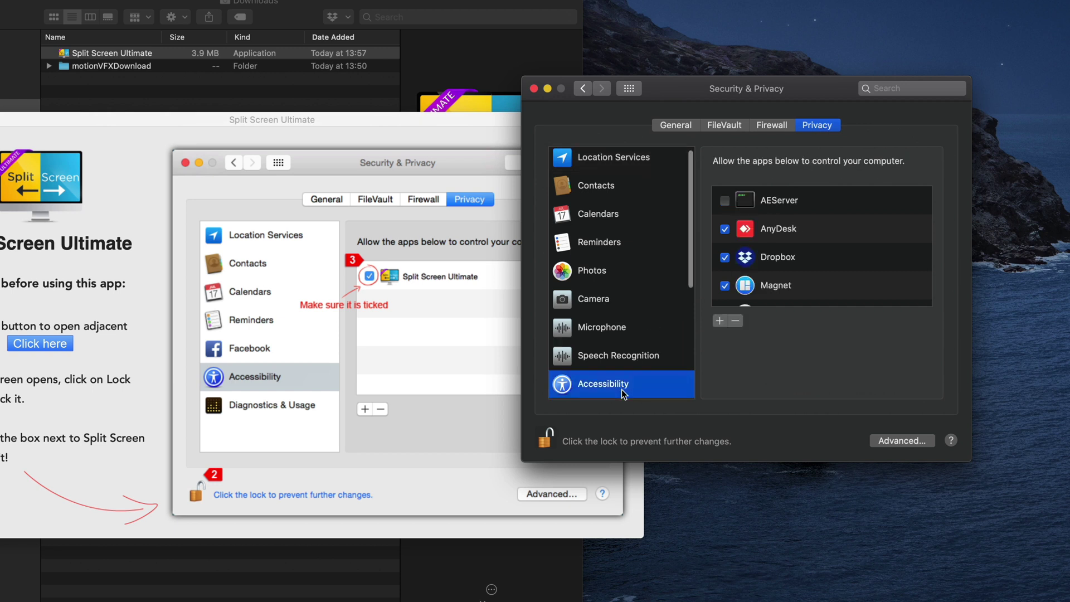
{"action": "scroll", "coordinate": [800, 229], "scroll_direction": "down", "scroll_amount": 3}
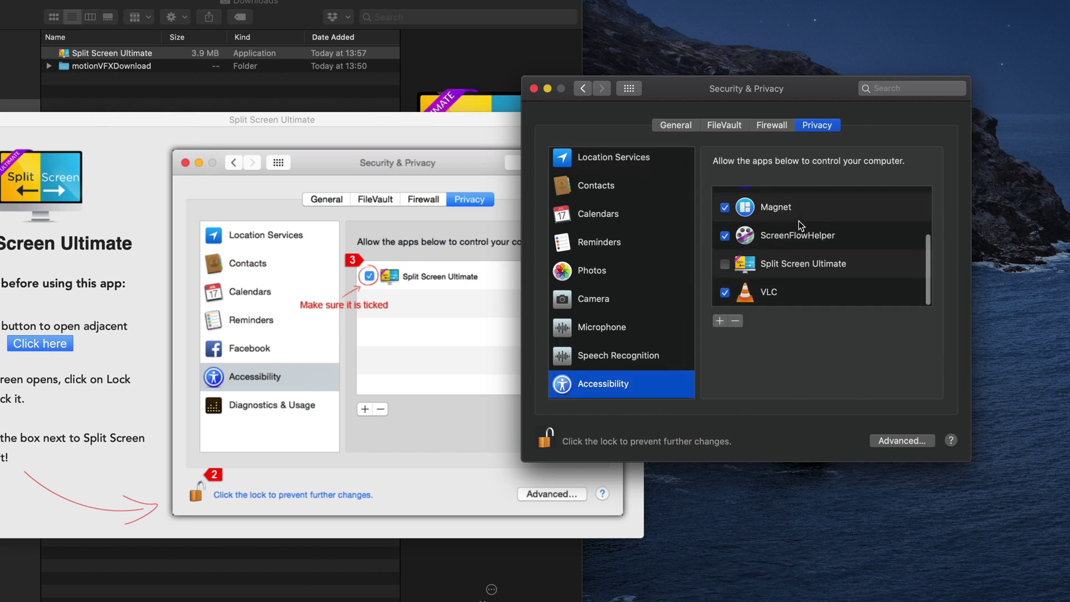
{"action": "left_click", "coordinate": [725, 265]}
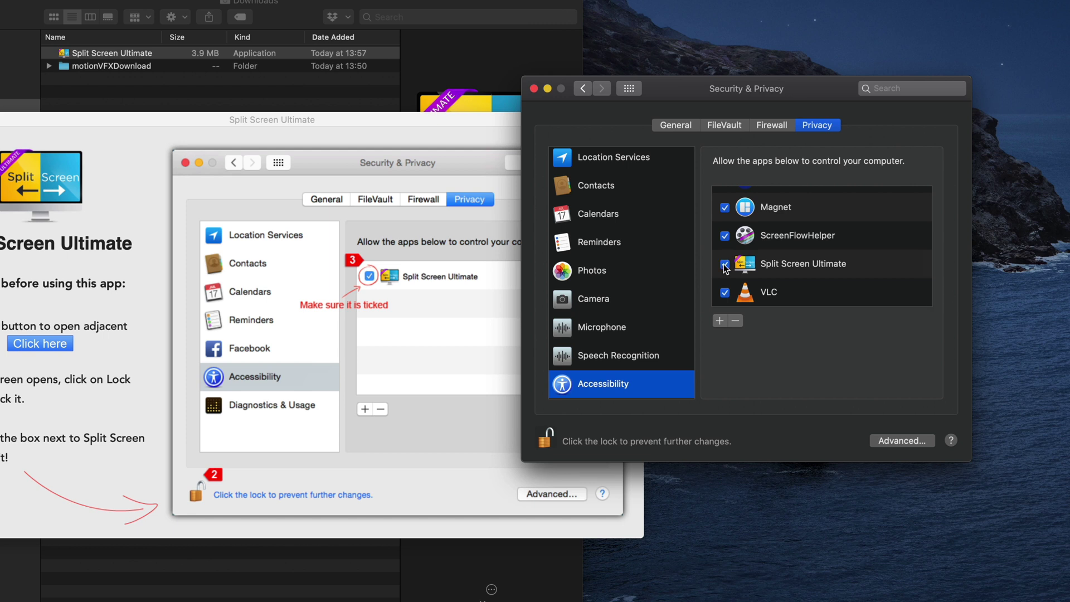
{"action": "left_click", "coordinate": [546, 438]}
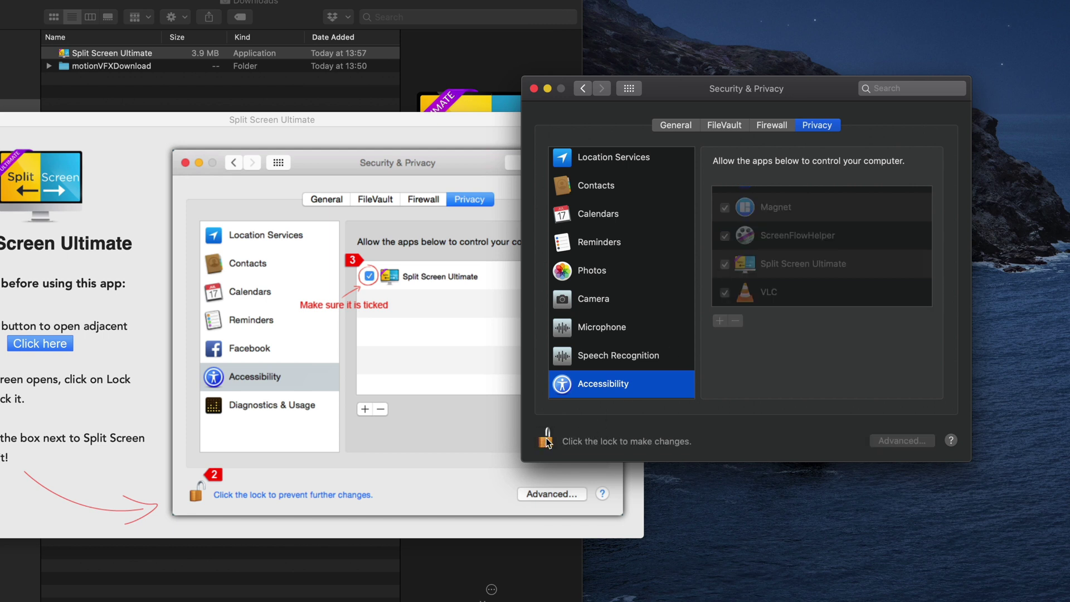
Step: Close the Security & Privacy, Downloads and Split Screen Ultimate setup windows
{"action": "left_click", "coordinate": [534, 88]}
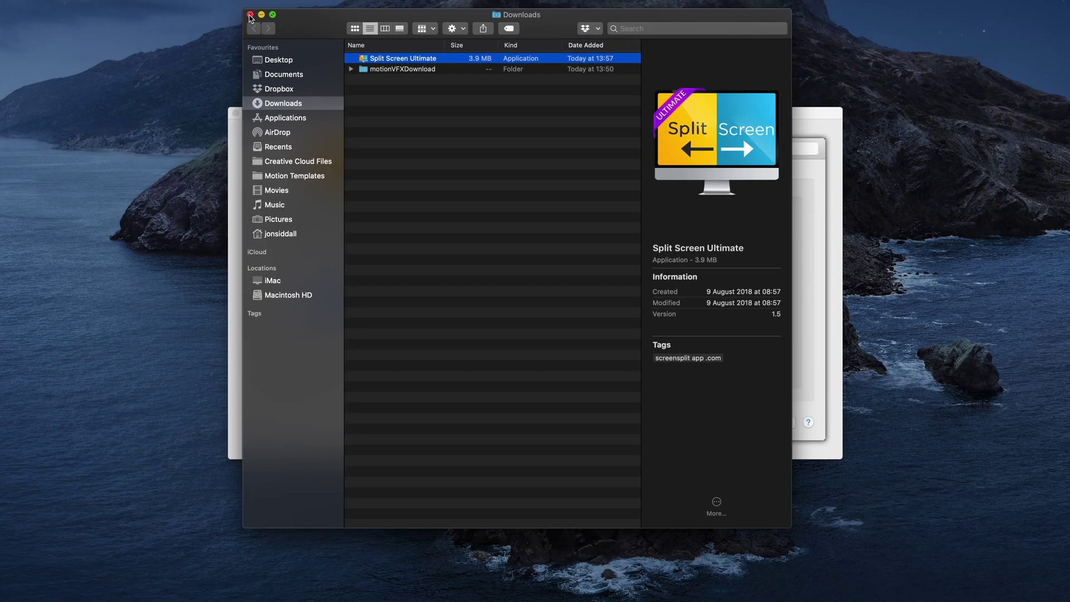
{"action": "left_click", "coordinate": [250, 15]}
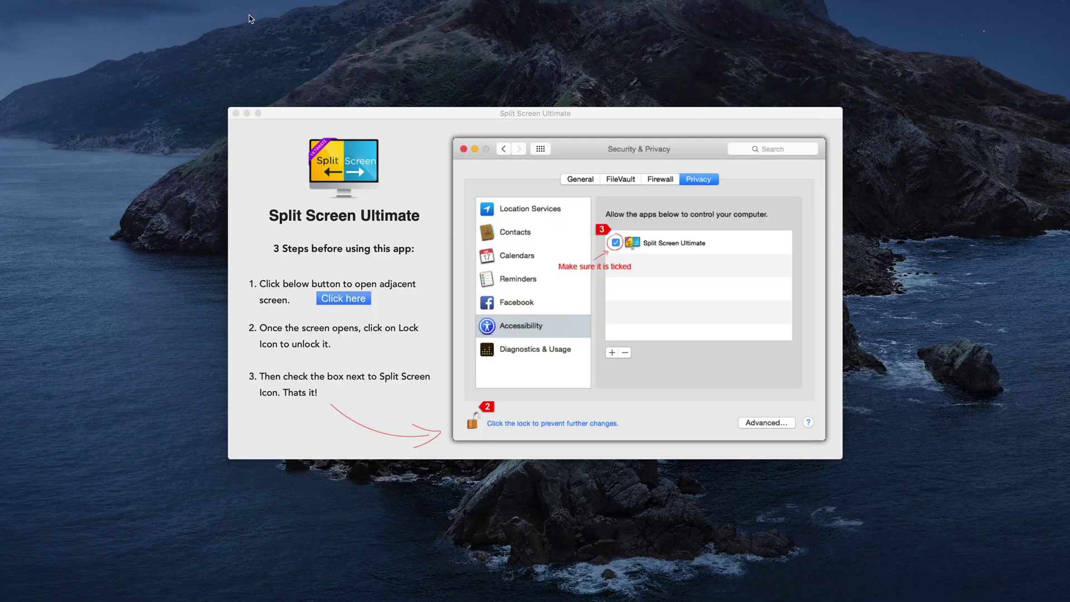
{"action": "left_click", "coordinate": [236, 114]}
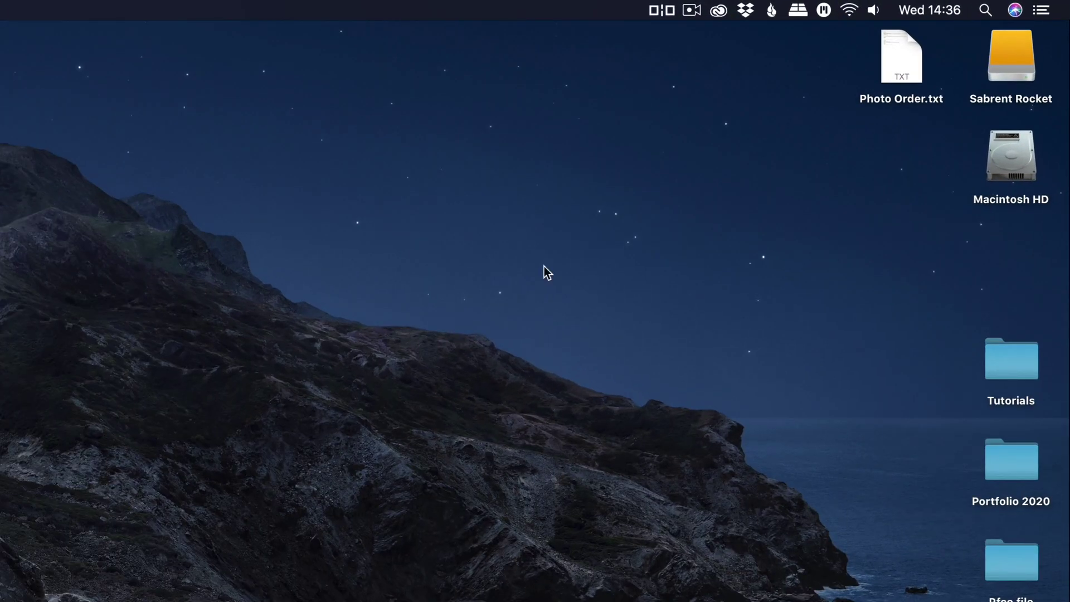
{"action": "left_click", "coordinate": [662, 9]}
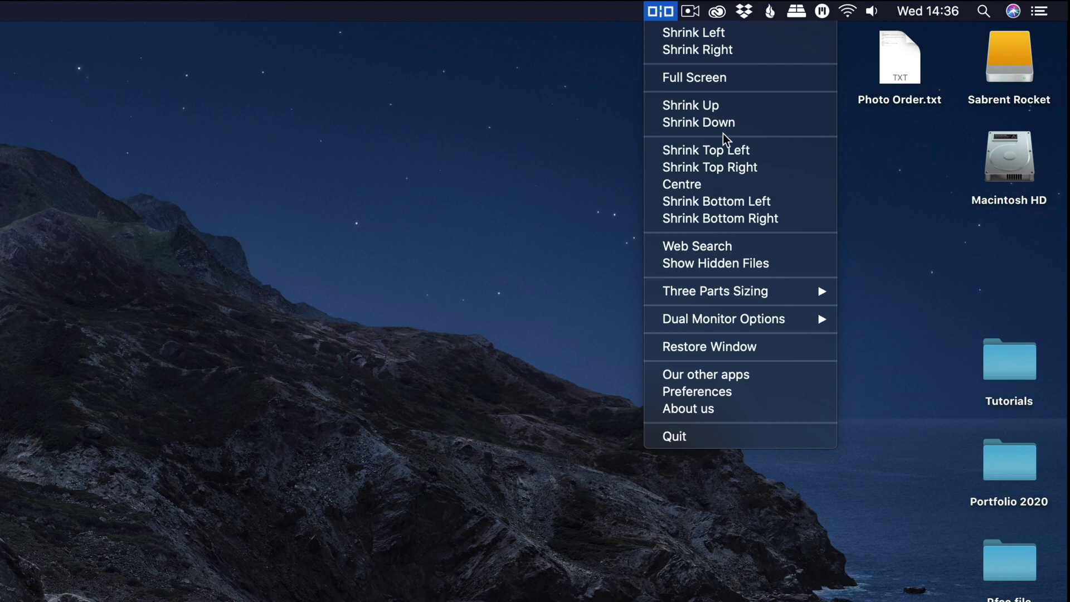
{"action": "mouse_move", "coordinate": [760, 325]}
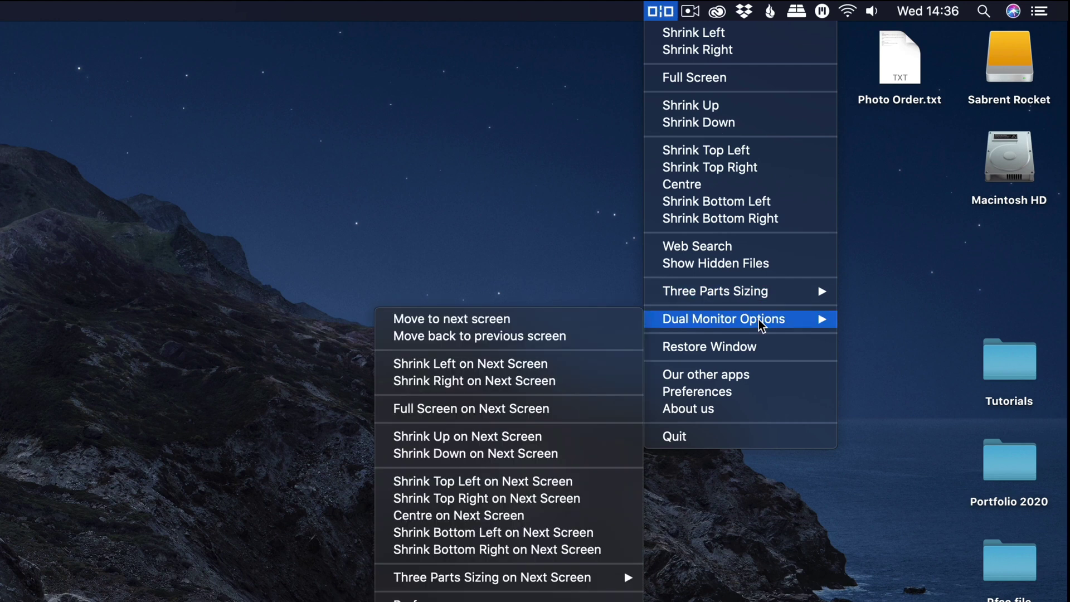
{"action": "mouse_move", "coordinate": [742, 293]}
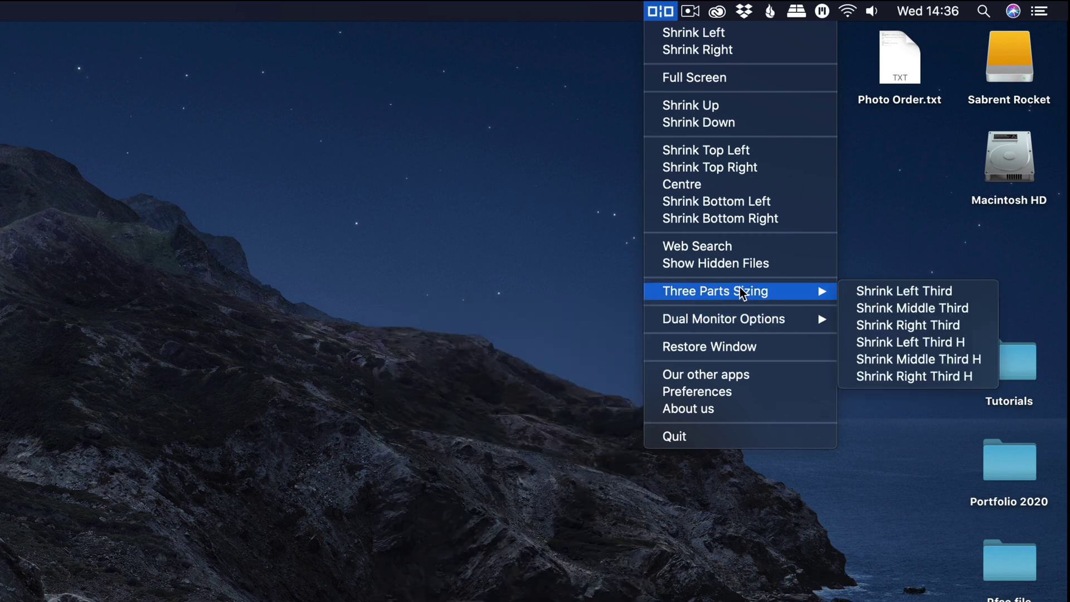
{"action": "left_click", "coordinate": [706, 374]}
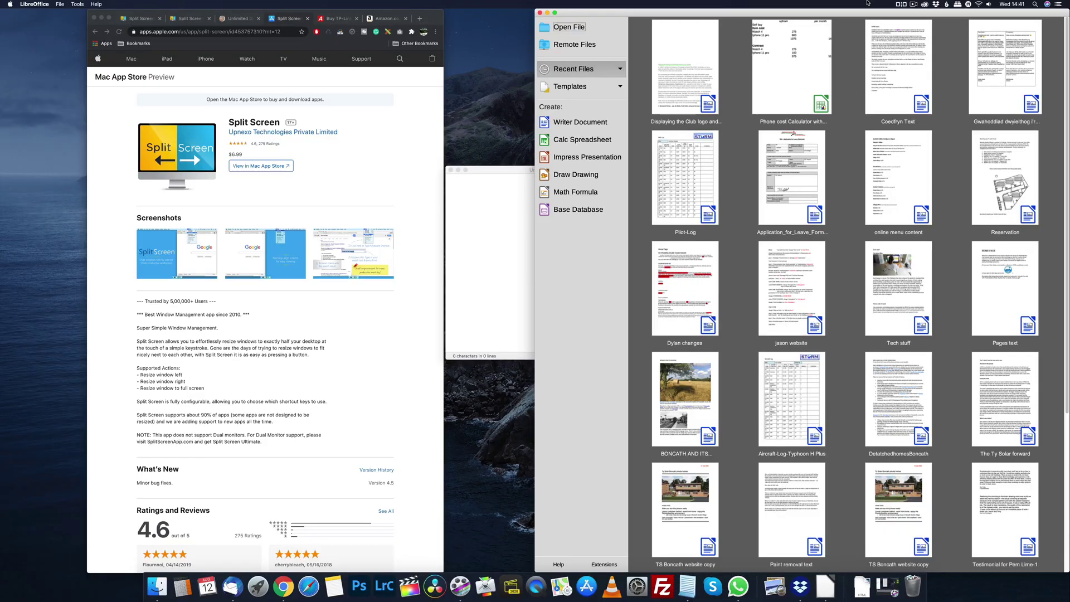
Step: Fit the Chrome window to the left third of the screen with Split Screen Ultimate
{"action": "left_click", "coordinate": [432, 15]}
{"action": "left_click", "coordinate": [899, 3]}
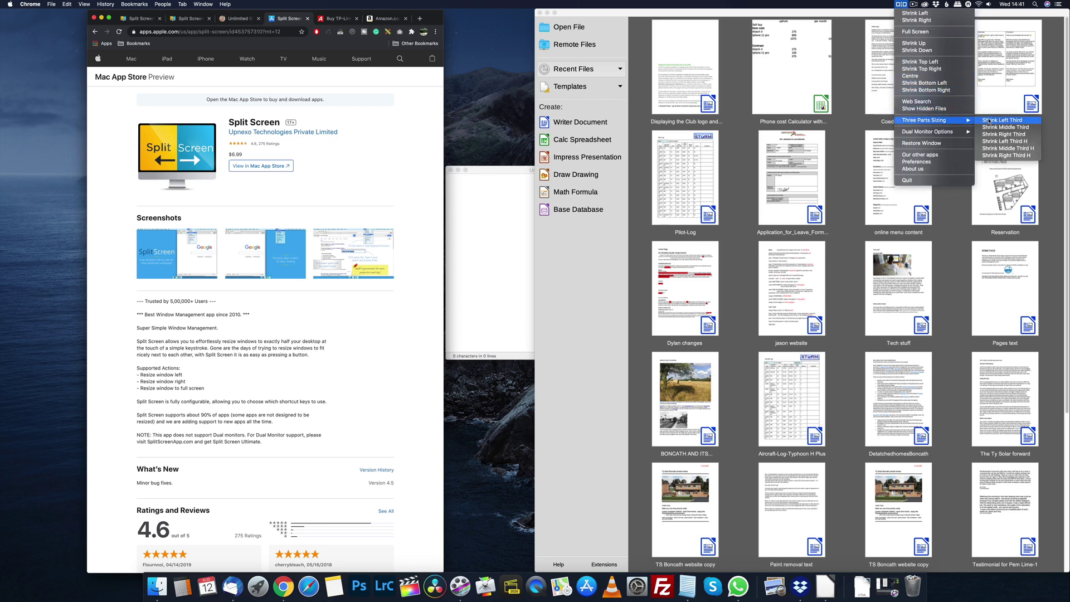
{"action": "left_click", "coordinate": [989, 120]}
Step: Fit the untitled Notepad window to the middle third of the screen with Split Screen Ultimate
{"action": "left_click", "coordinate": [501, 241]}
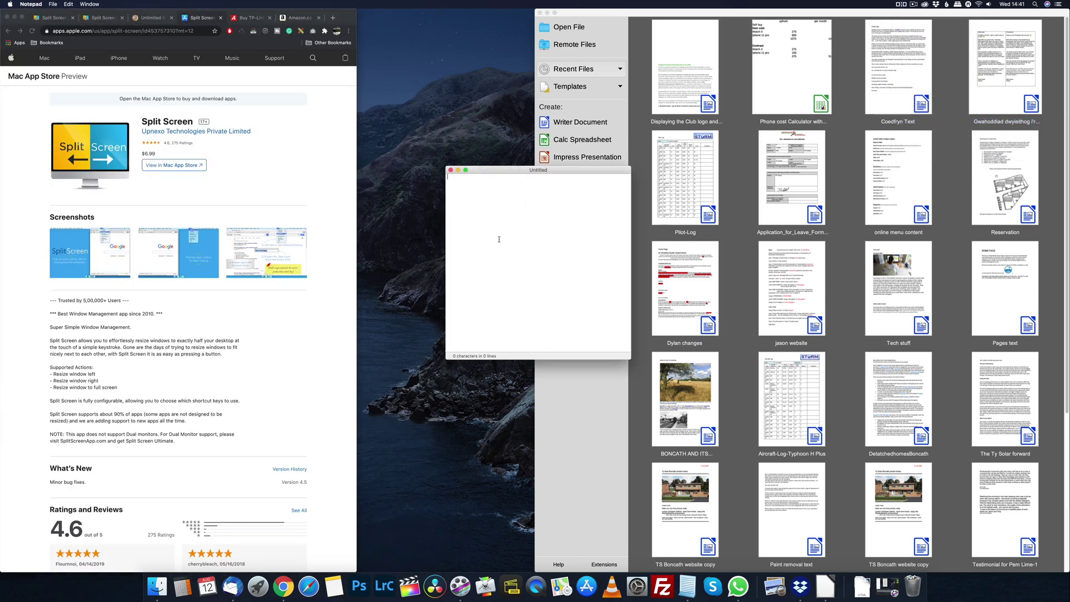
{"action": "left_click", "coordinate": [899, 4]}
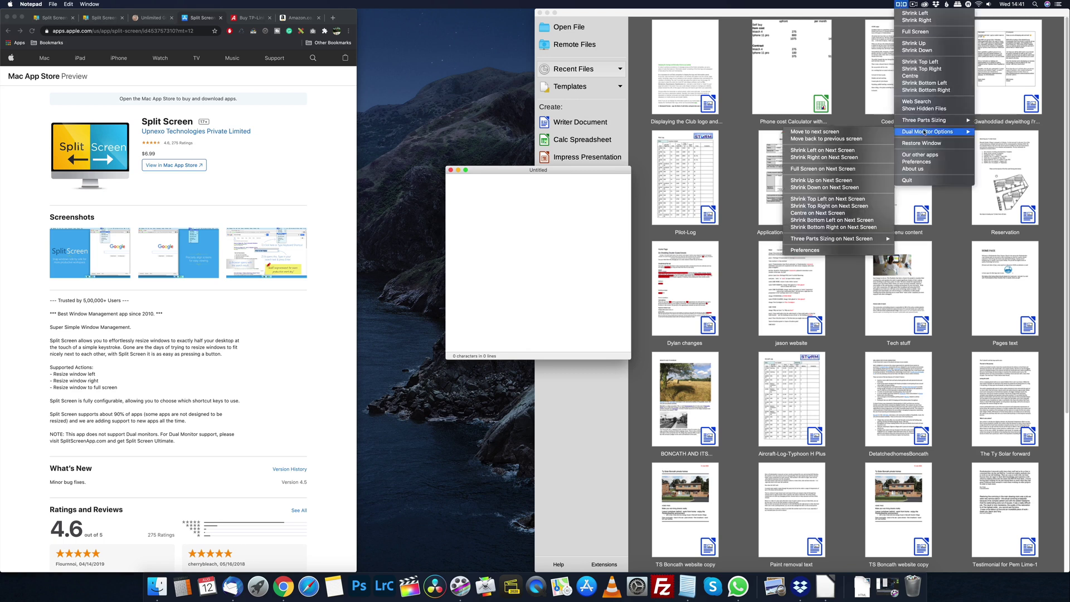
{"action": "mouse_move", "coordinate": [947, 121]}
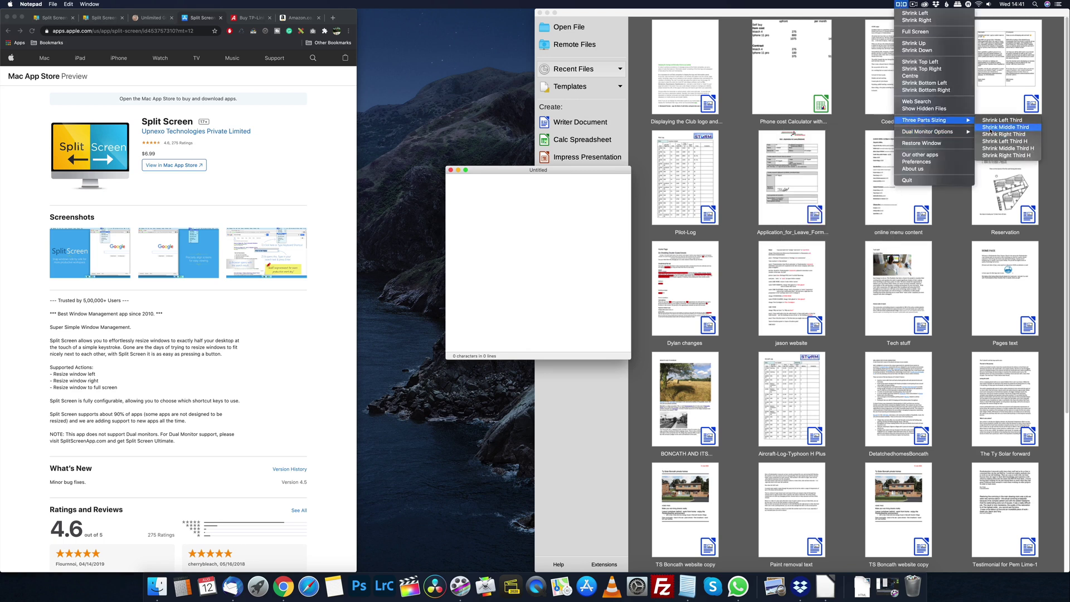
{"action": "left_click", "coordinate": [992, 127]}
Step: Fit the LibreOffice window to the right third of the screen with Split Screen Ultimate
{"action": "left_click", "coordinate": [815, 14]}
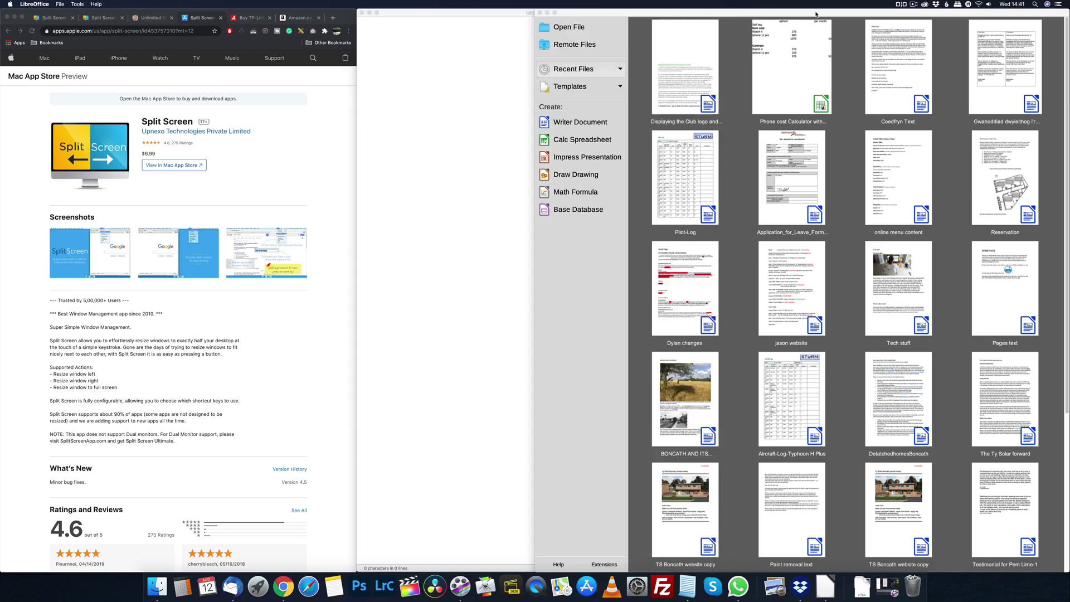
{"action": "left_click", "coordinate": [896, 5]}
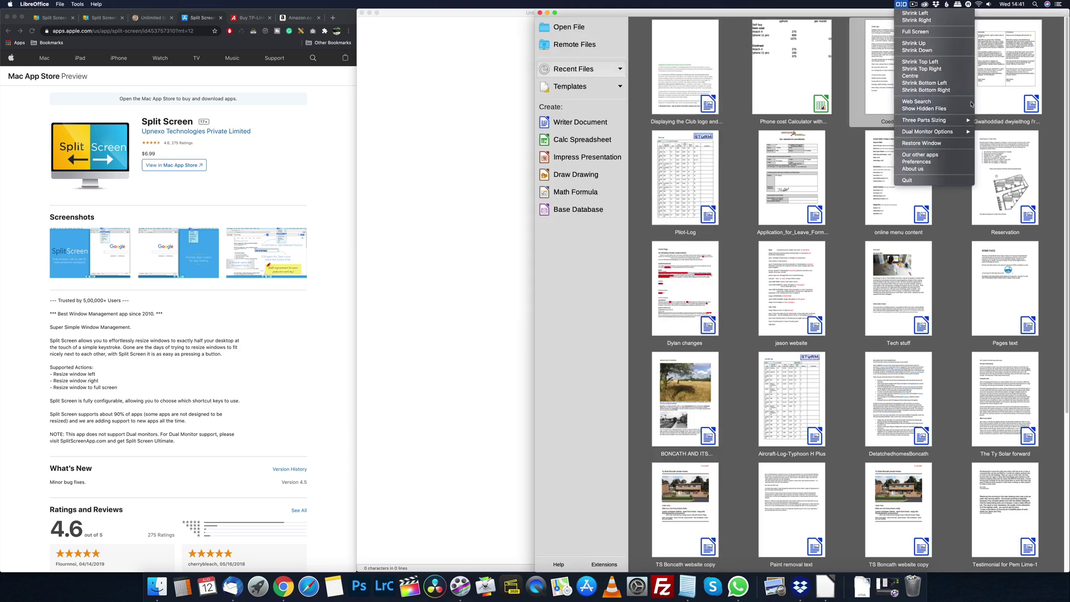
{"action": "mouse_move", "coordinate": [942, 121]}
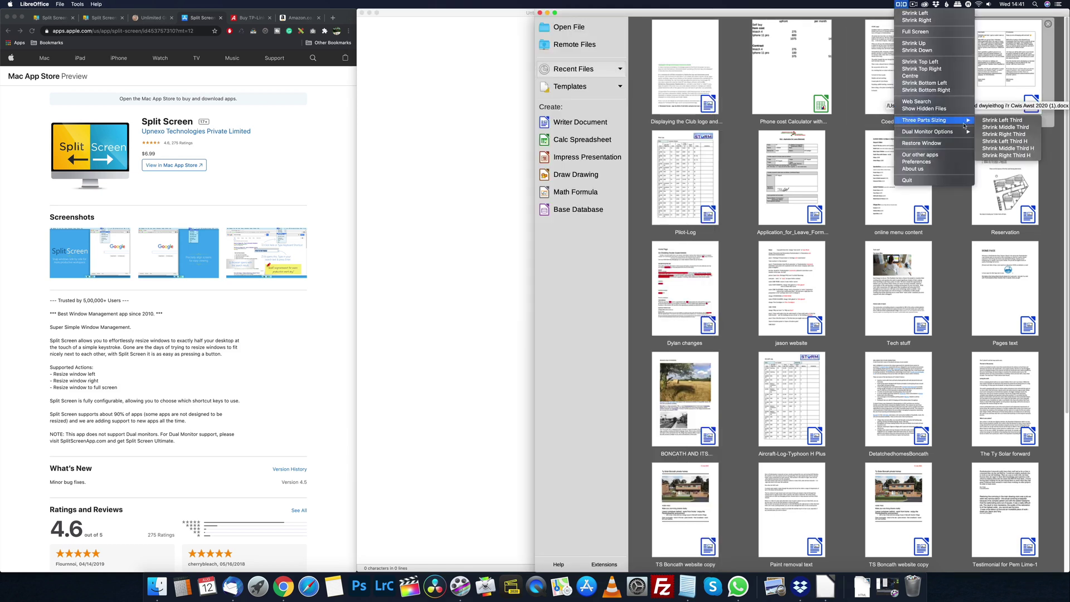
{"action": "left_click", "coordinate": [996, 135]}
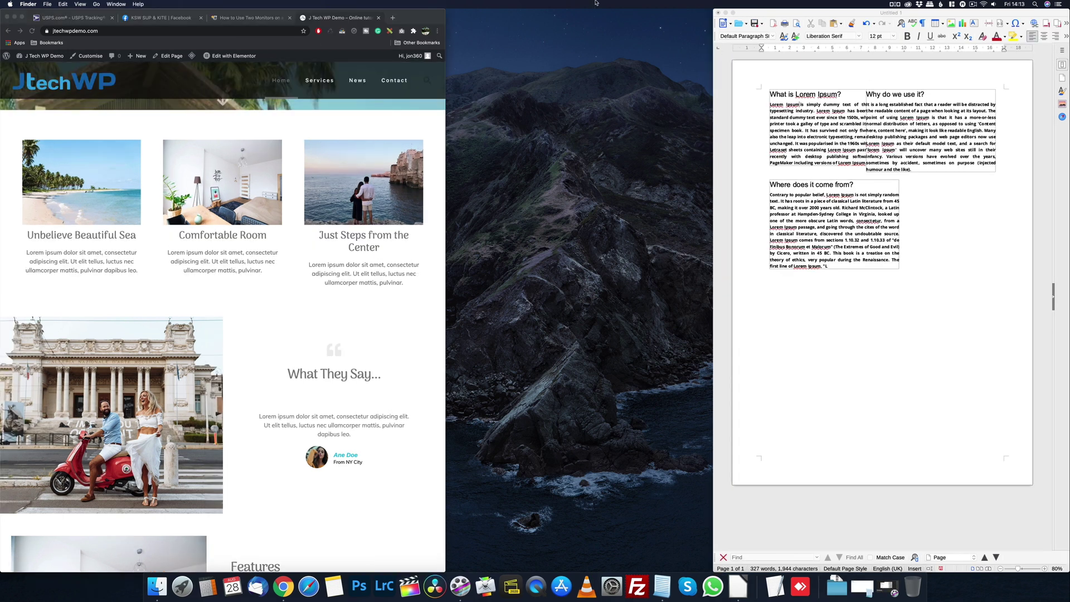
Step: Shrink the LibreOffice document window to the right half of the screen with Split Screen Ultimate
{"action": "left_click", "coordinate": [808, 13]}
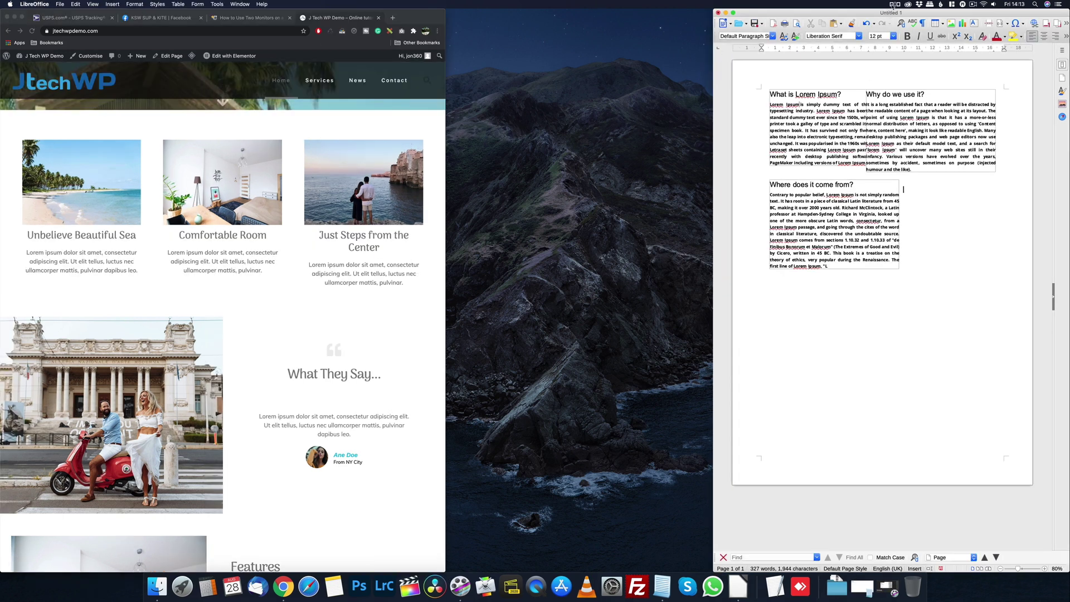
{"action": "left_click", "coordinate": [892, 4]}
{"action": "left_click", "coordinate": [912, 20]}
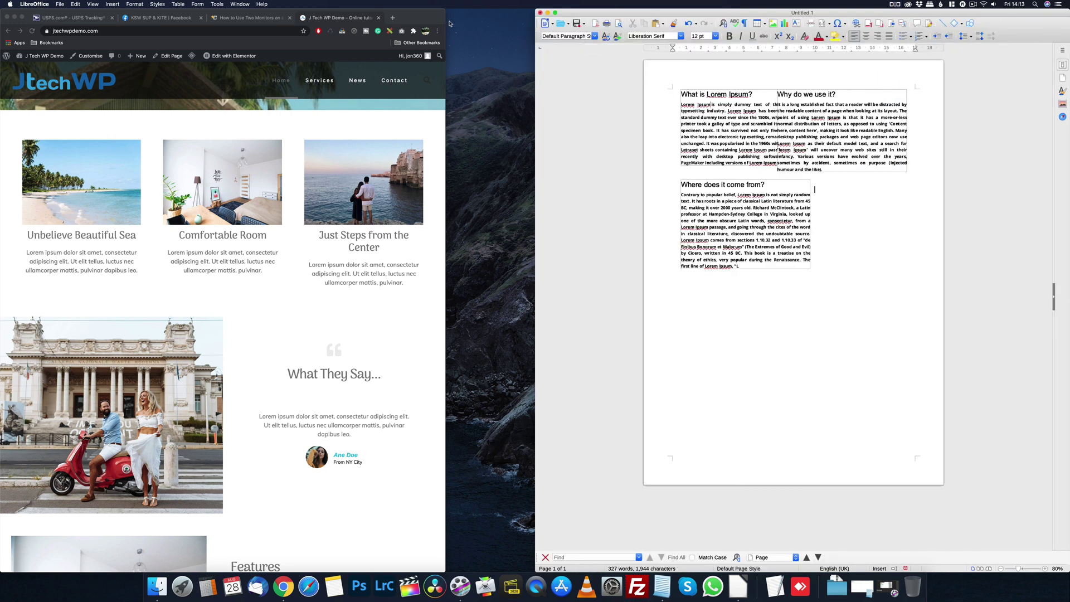
Step: Shrink the Chrome window showing the JtechWP site to the left half of the screen
{"action": "left_click", "coordinate": [418, 18]}
{"action": "left_click", "coordinate": [894, 4]}
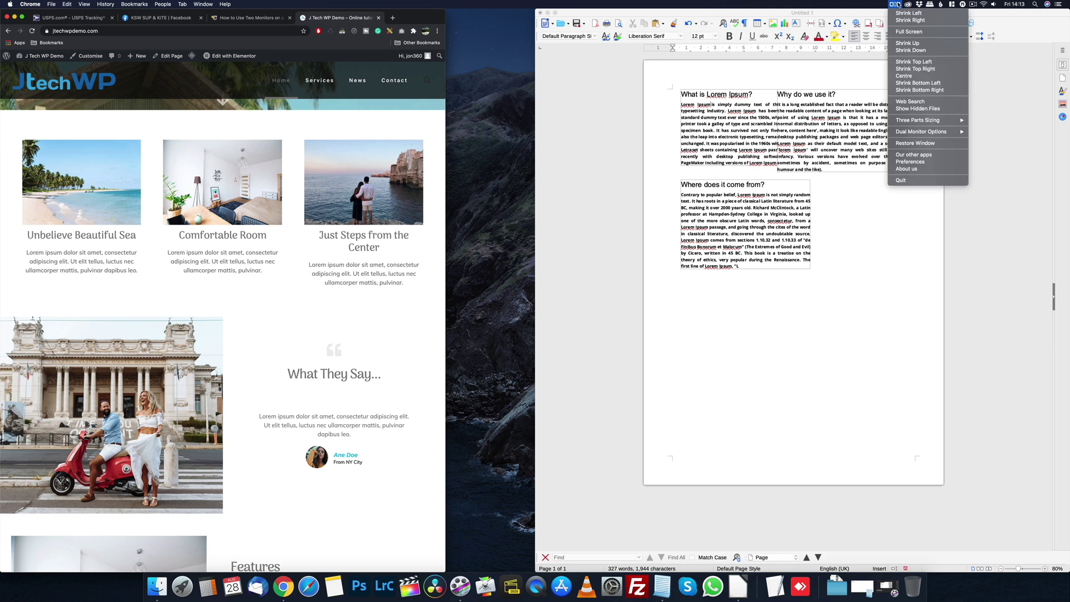
{"action": "left_click", "coordinate": [912, 17]}
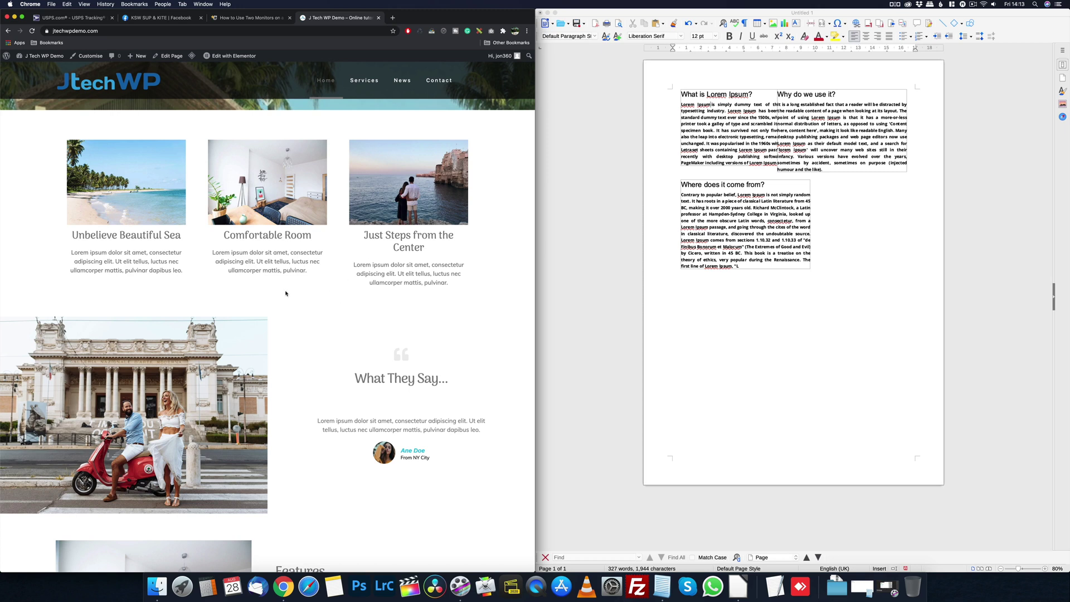
Step: Bring up the Notepad to-do list centred on the screen, and minimise it when done
{"action": "left_click", "coordinate": [663, 588]}
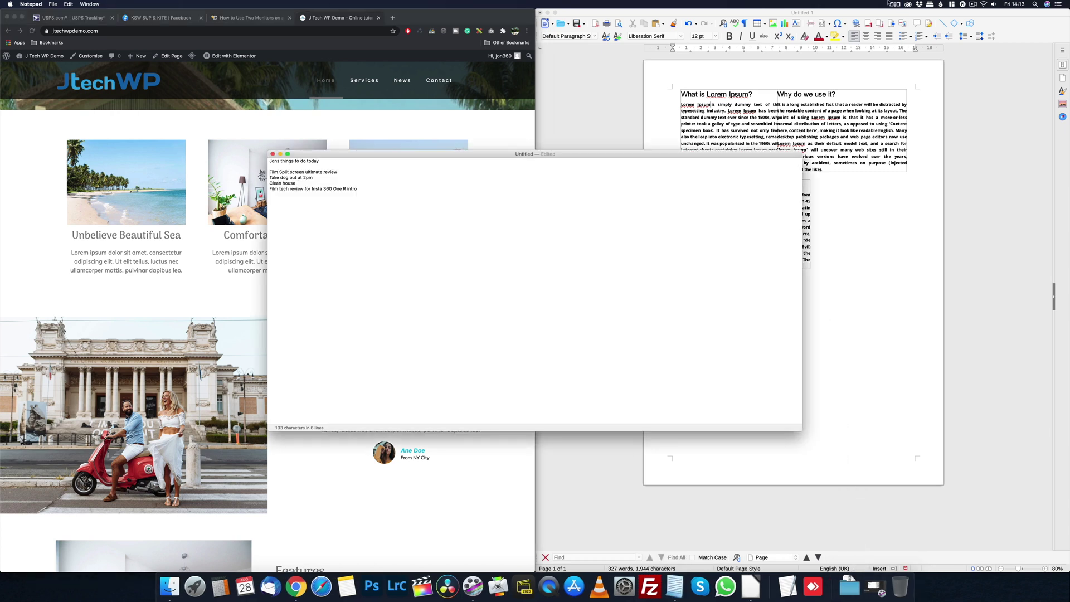
{"action": "left_click", "coordinate": [896, 4]}
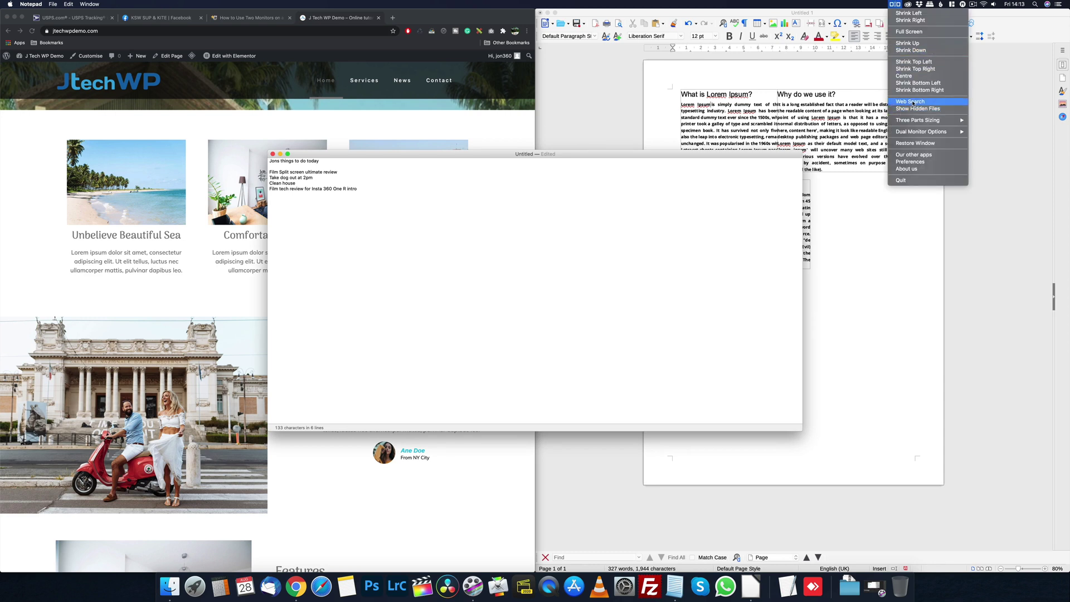
{"action": "left_click", "coordinate": [911, 76]}
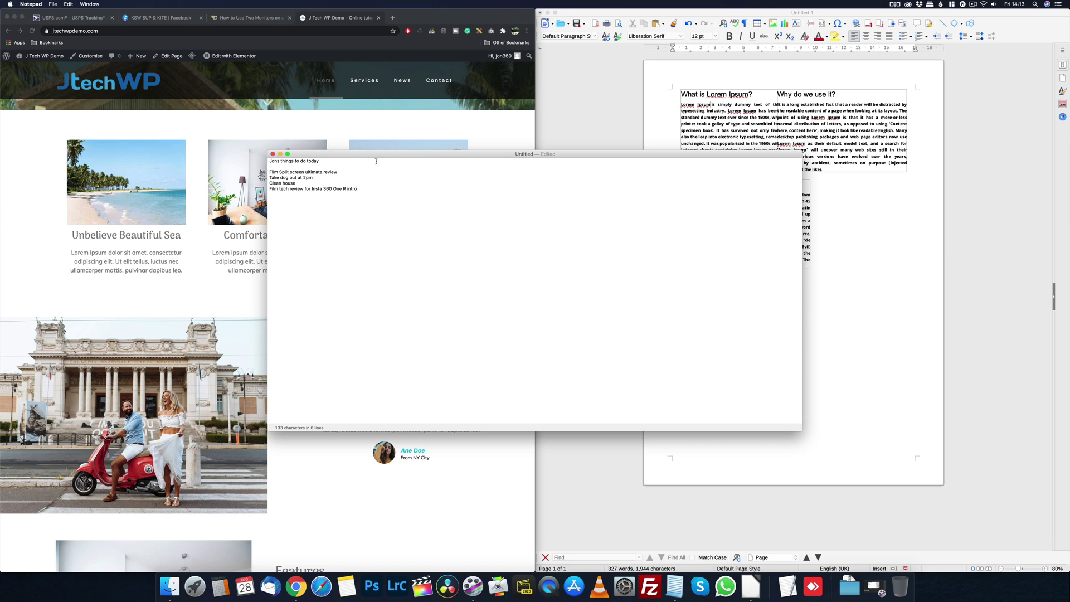
{"action": "left_click", "coordinate": [280, 154]}
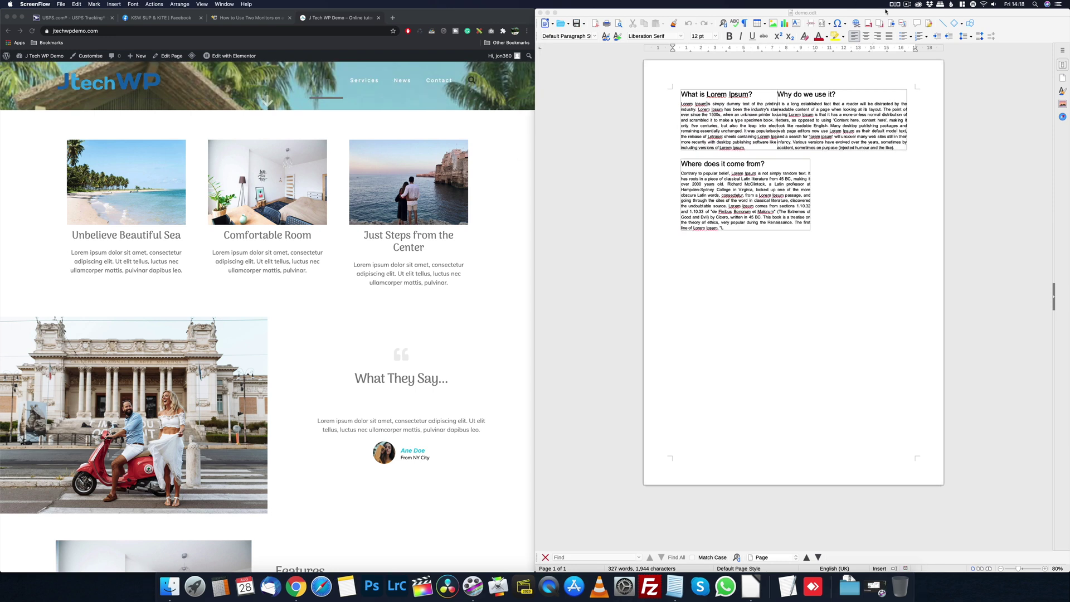
Step: Run a web search for "youtube jtechwp" from Split Screen Ultimate
{"action": "left_click", "coordinate": [895, 5]}
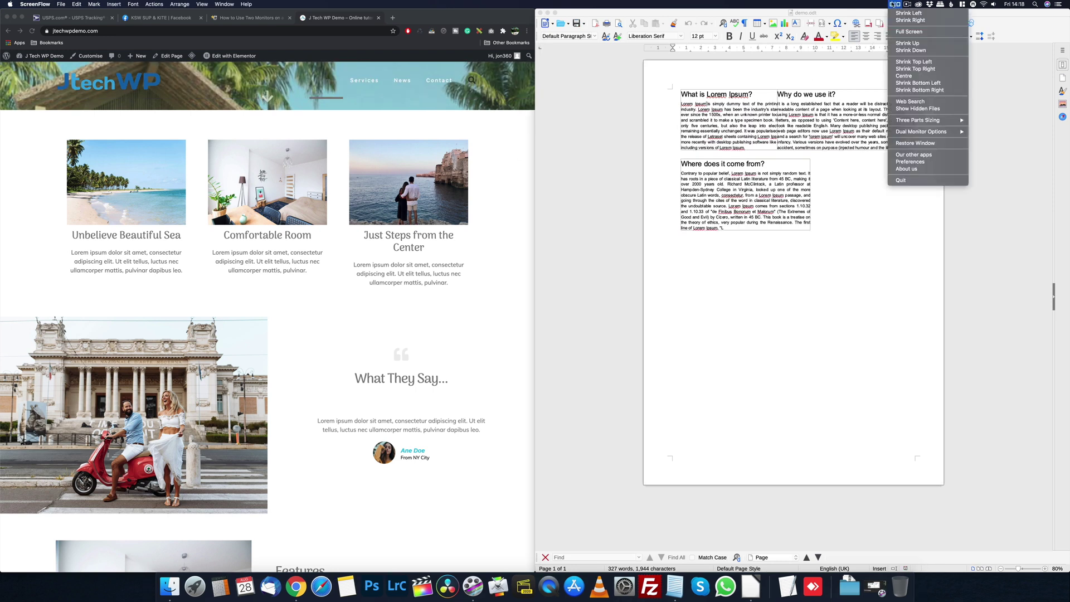
{"action": "left_click", "coordinate": [920, 103]}
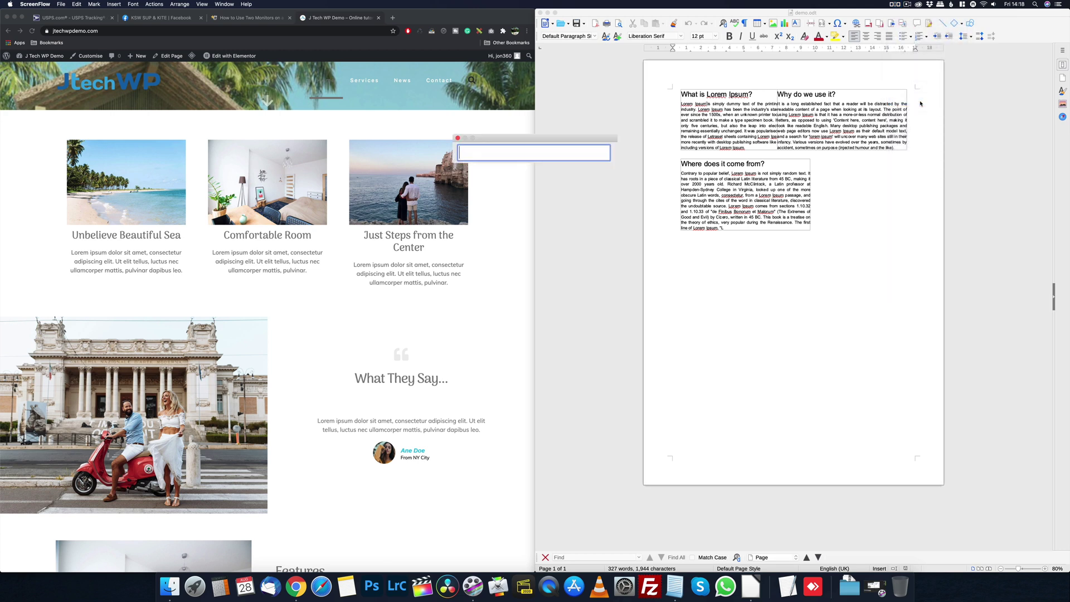
{"action": "type", "text": "youtube jtechwp"}
{"action": "key", "text": "super+a"}
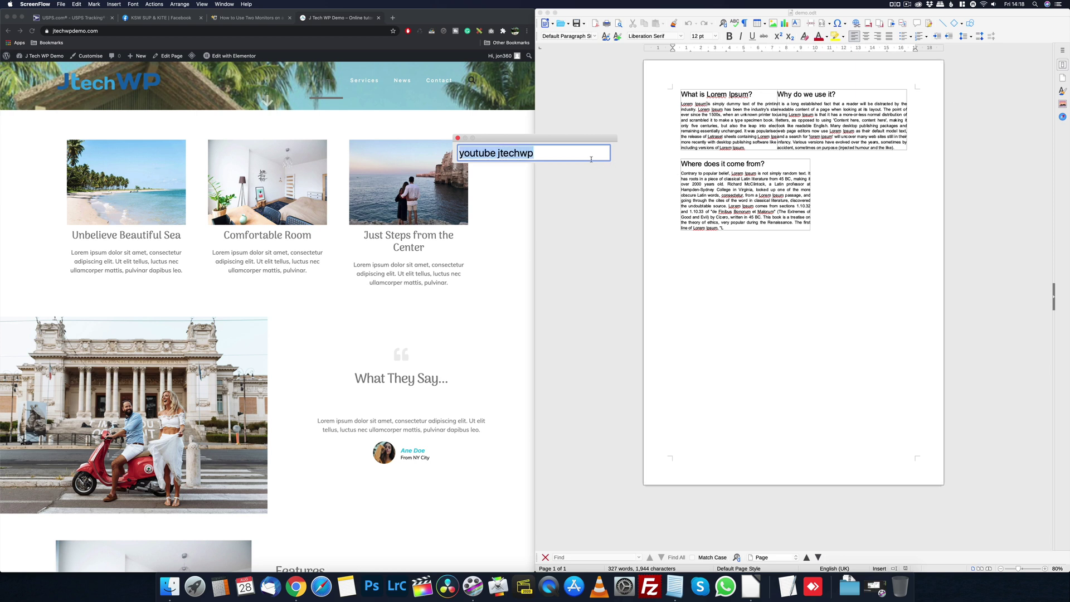
{"action": "key", "text": "Return"}
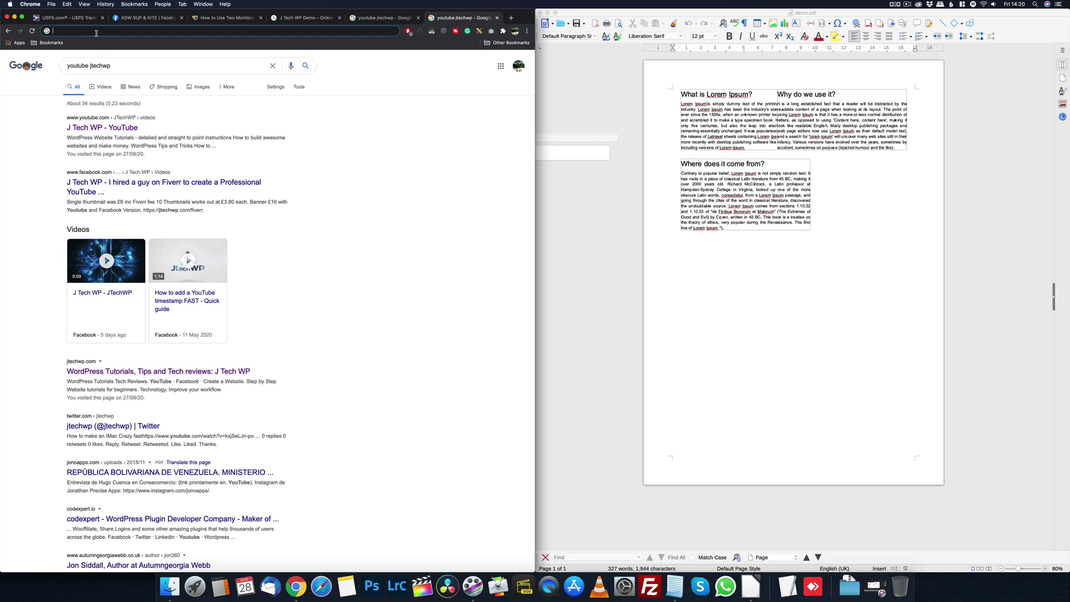
Step: Search Google for "jtech wp youtube" directly from Chrome
{"action": "type", "text": "jtech wp y"}
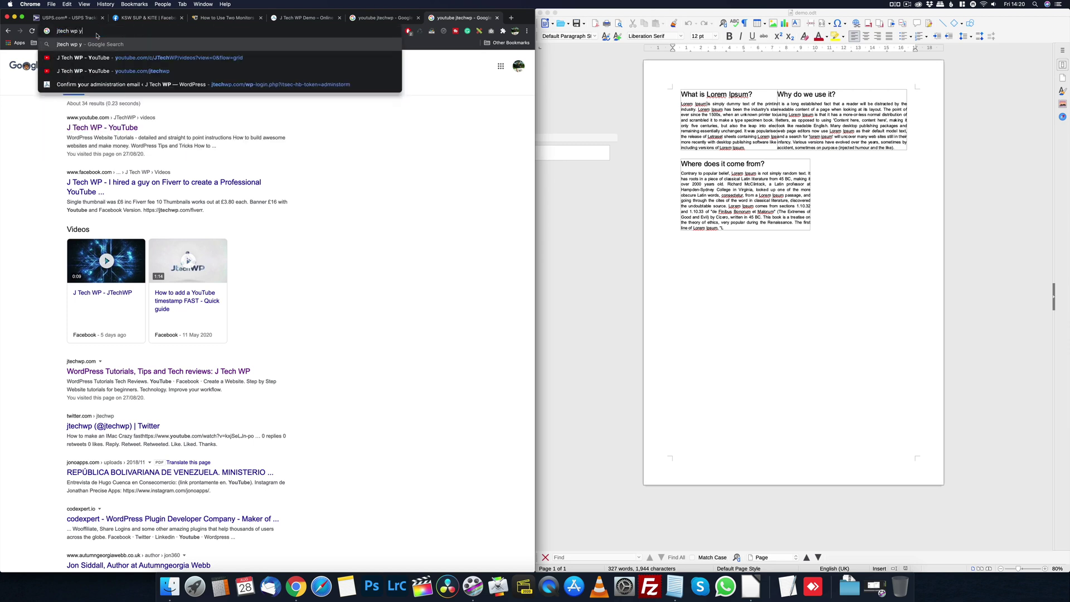
{"action": "type", "text": "outube"}
{"action": "key", "text": "Return"}
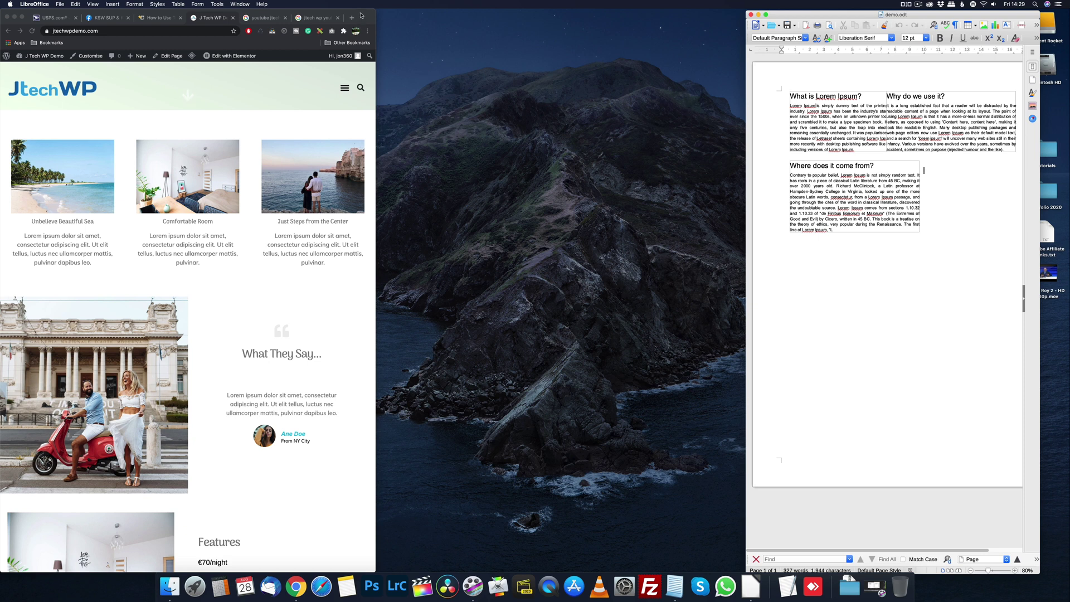
Step: Move the Chrome and LibreOffice windows away from the screen edges so both float over the desktop
{"action": "left_click_drag", "start_coordinate": [361, 15], "coordinate": [436, 35]}
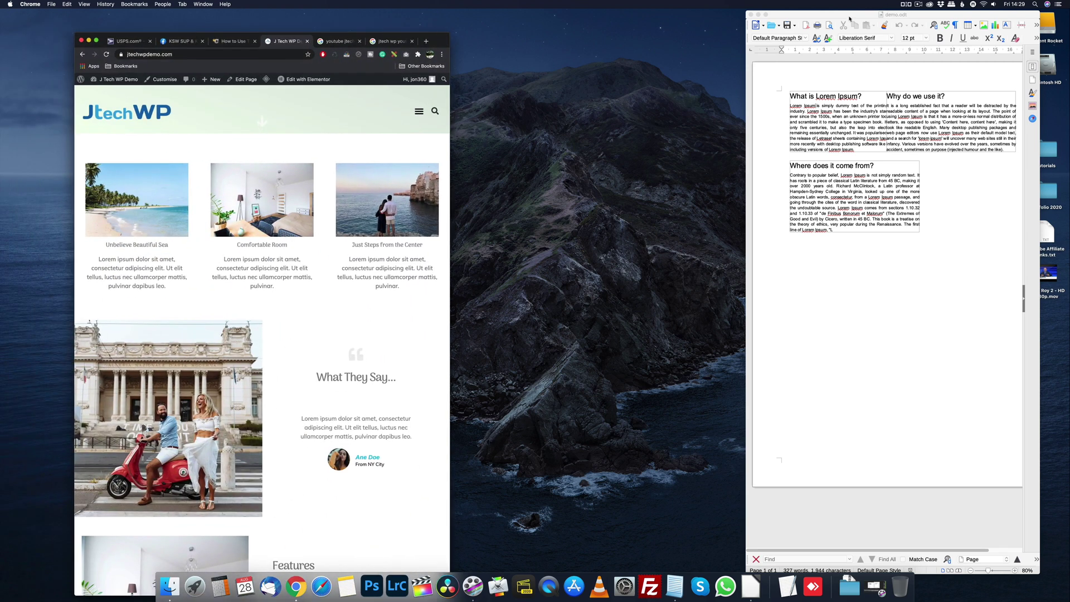
{"action": "mouse_move", "coordinate": [848, 16]}
{"action": "left_mouse_down"}
{"action": "mouse_move", "coordinate": [1068, 160]}
{"action": "mouse_move", "coordinate": [844, 35]}
{"action": "mouse_move", "coordinate": [1067, 170]}
{"action": "mouse_move", "coordinate": [844, 57]}
{"action": "mouse_move", "coordinate": [842, 32]}
{"action": "left_mouse_up"}
{"action": "left_click_drag", "start_coordinate": [845, 25], "coordinate": [845, 25]}
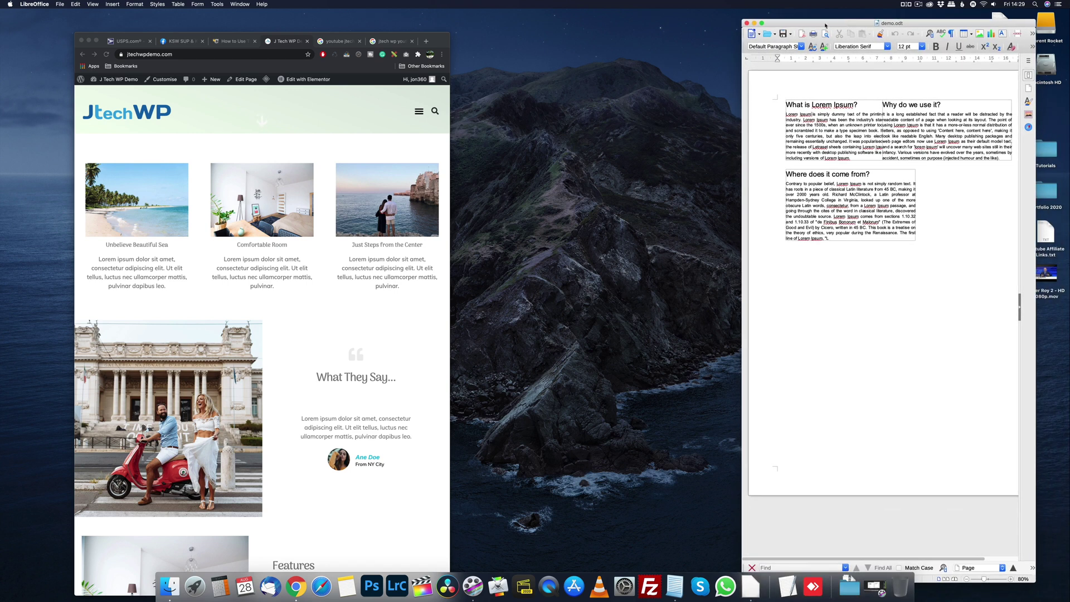
Step: Snap the Chrome window to half width at the screen's left edge, expand it to full screen, and return it to half width
{"action": "left_click_drag", "start_coordinate": [343, 38], "coordinate": [2, 96]}
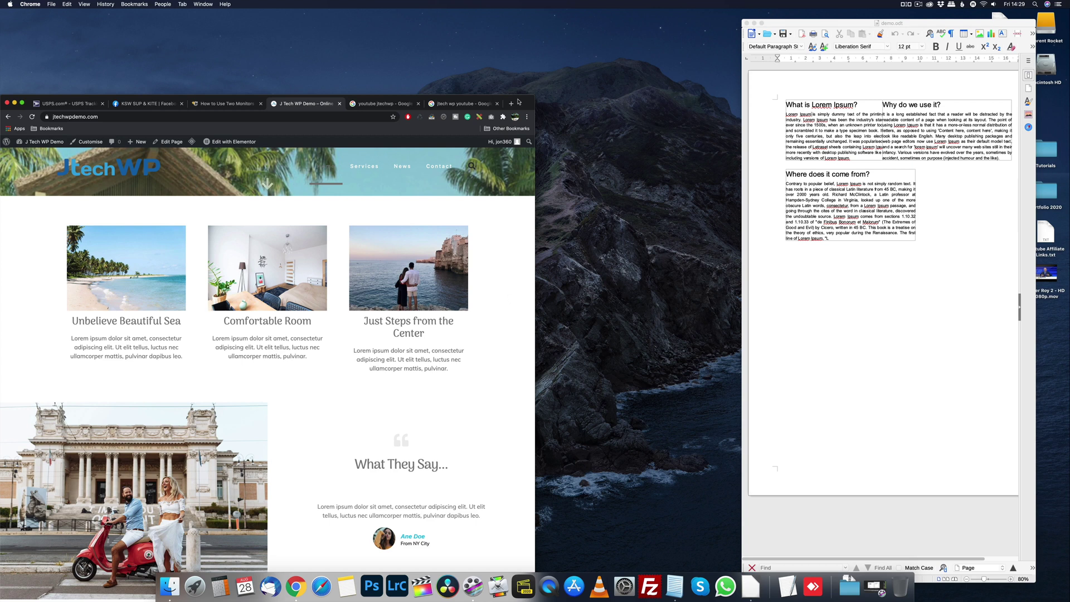
{"action": "double_click", "coordinate": [405, 99]}
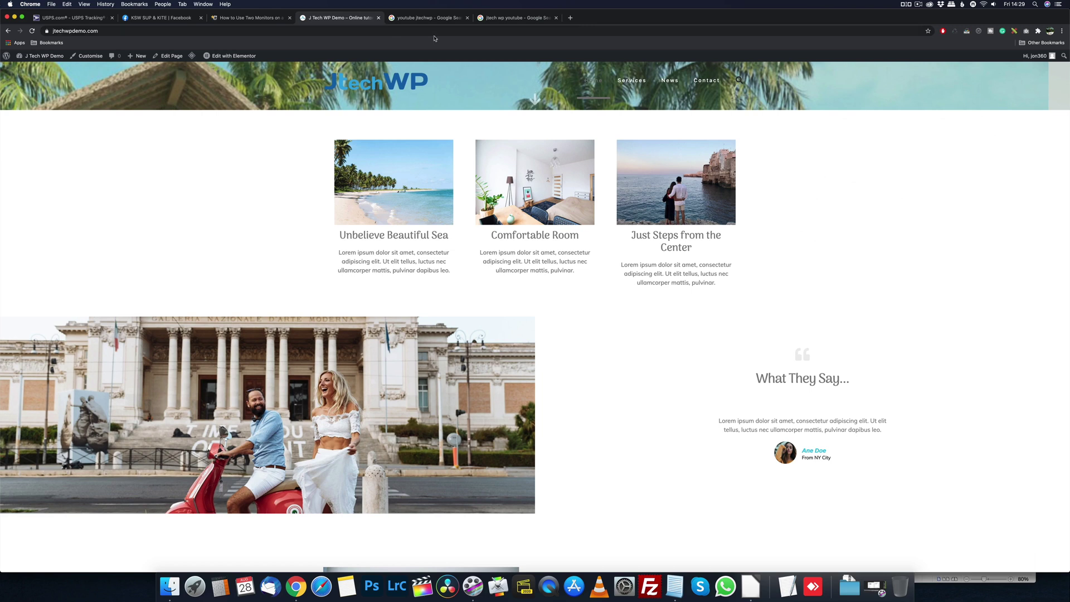
{"action": "left_click_drag", "start_coordinate": [2, 15], "coordinate": [2, 156]}
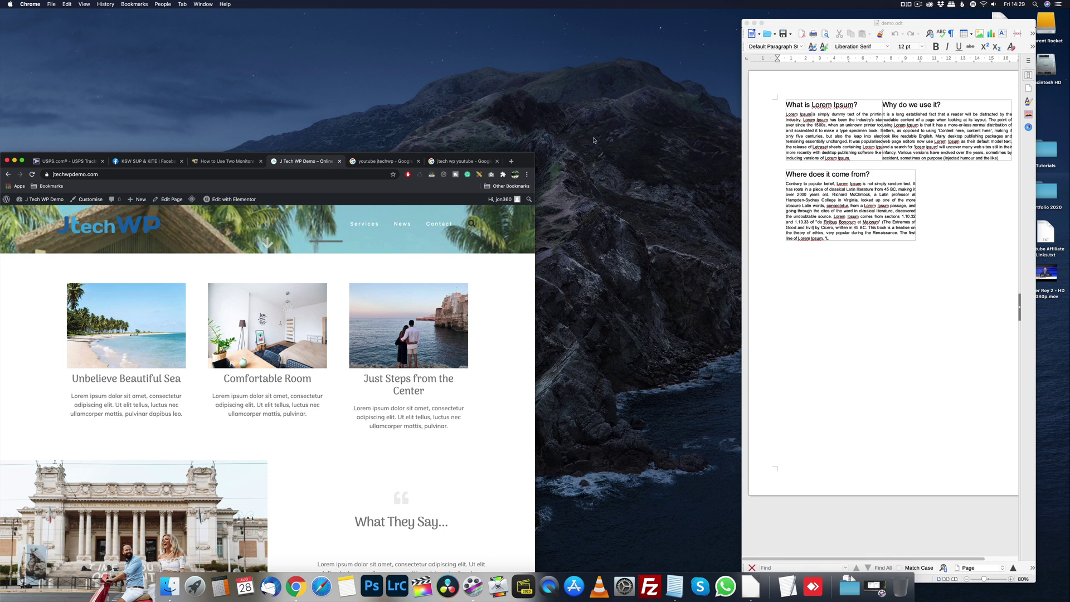
Step: Shrink the Chrome window to the top-left quarter of the screen and open Split Screen Ultimate's preferences
{"action": "left_click", "coordinate": [906, 4]}
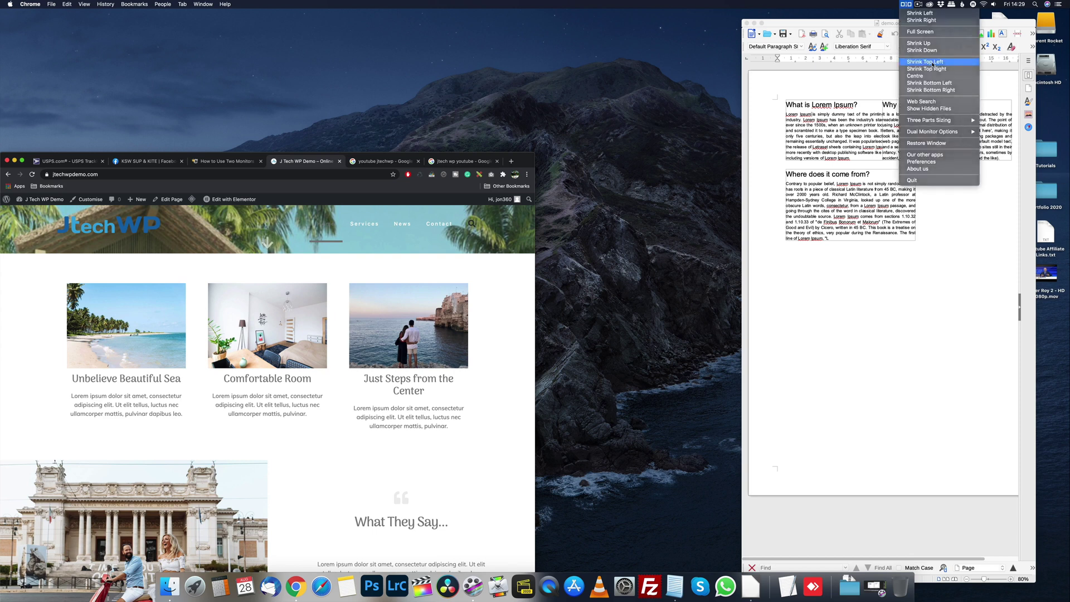
{"action": "left_click", "coordinate": [926, 61]}
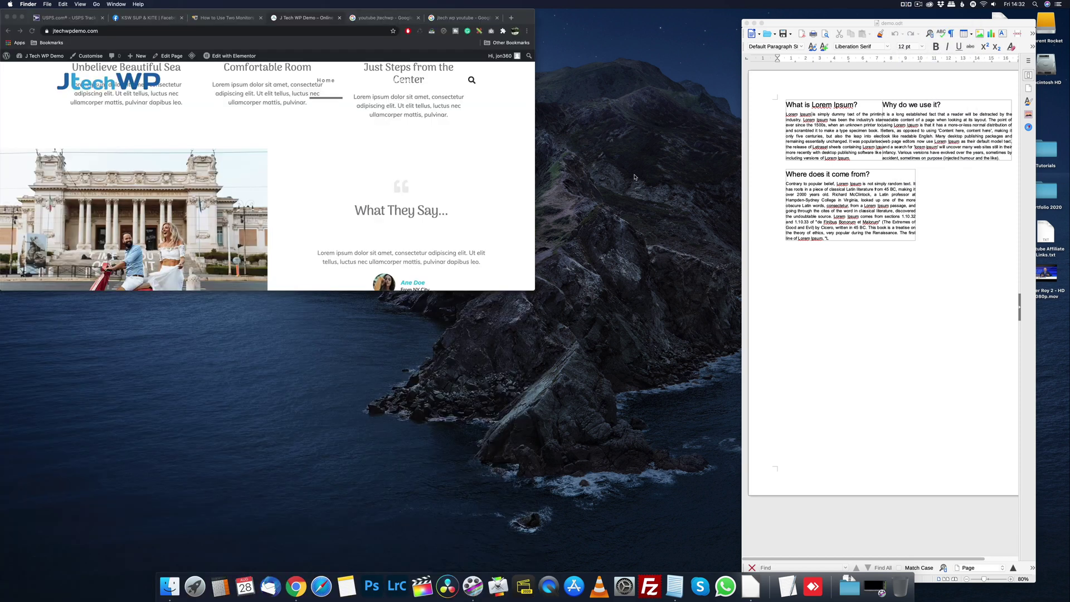
{"action": "left_click", "coordinate": [905, 5]}
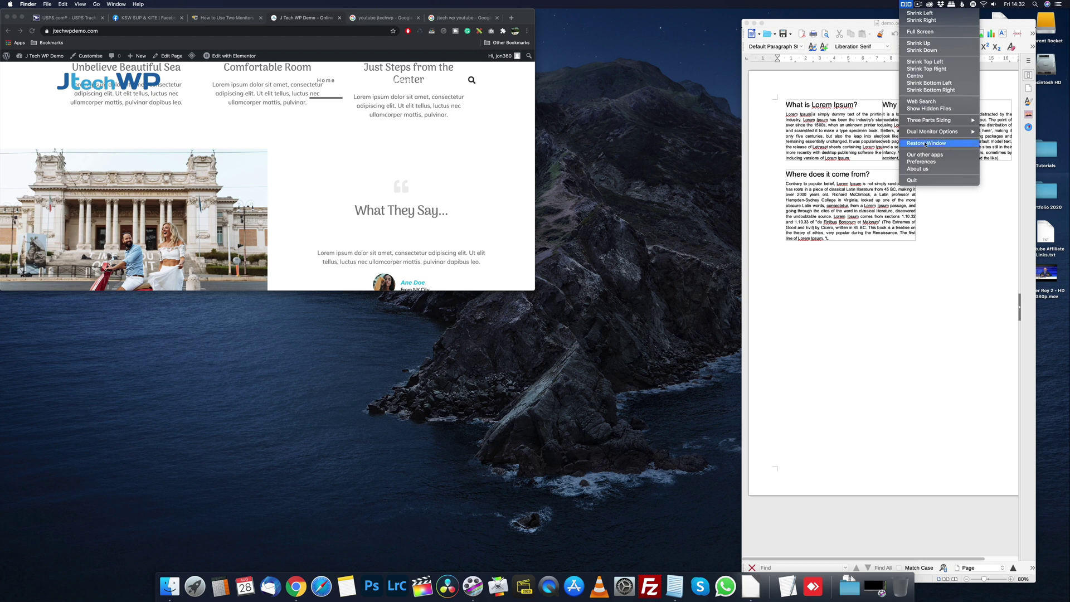
{"action": "left_click", "coordinate": [922, 162]}
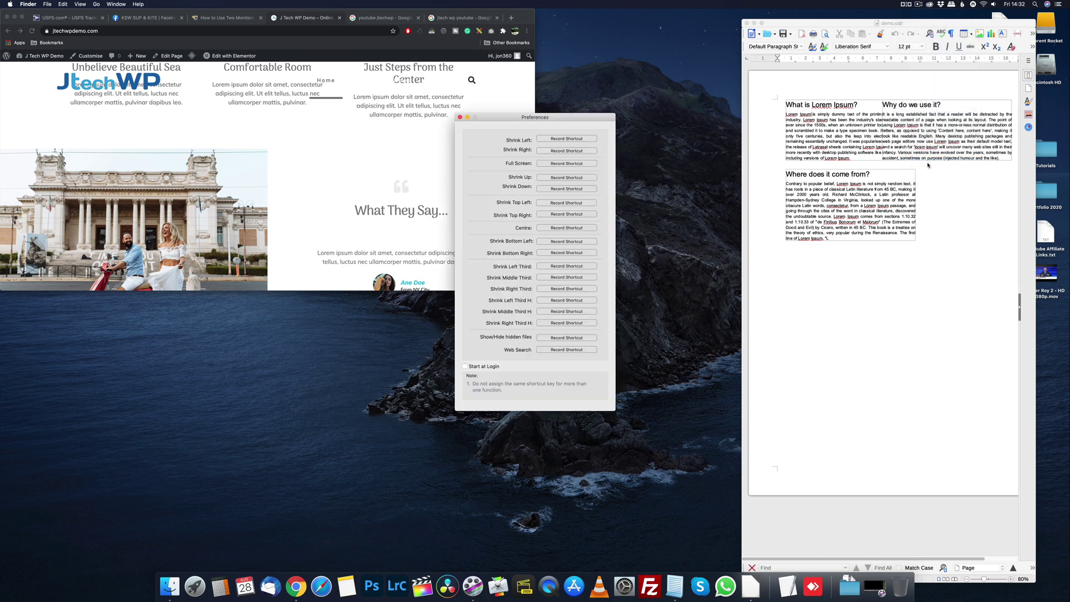
Step: Try to assign the shortcuts Shift+A to Shrink Left and Shift+D to Shrink Right
{"action": "left_click", "coordinate": [570, 140]}
{"action": "key", "text": "shift"}
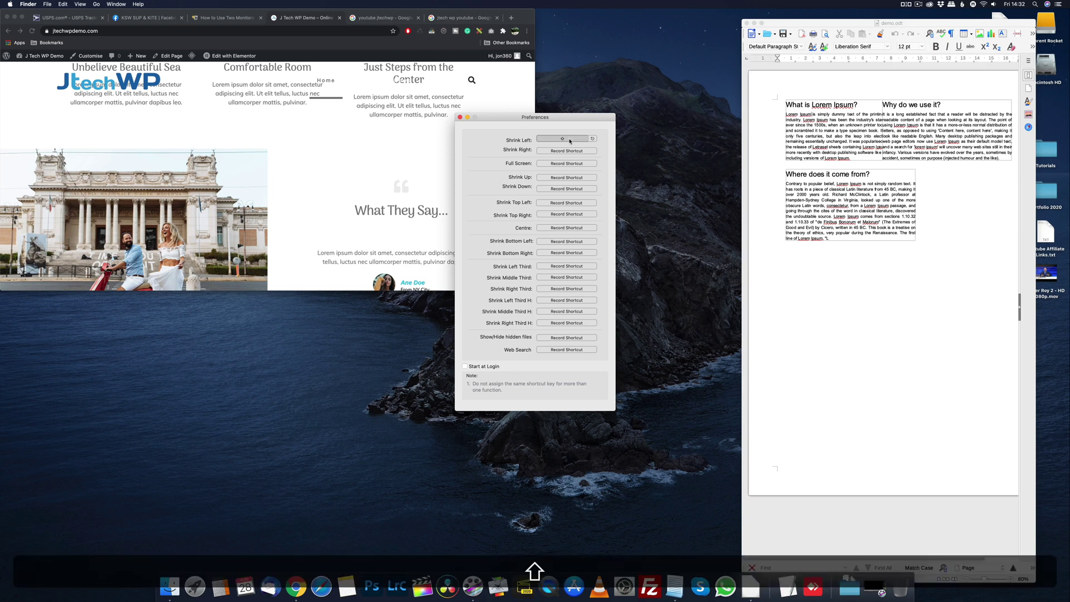
{"action": "key", "text": "shift+a"}
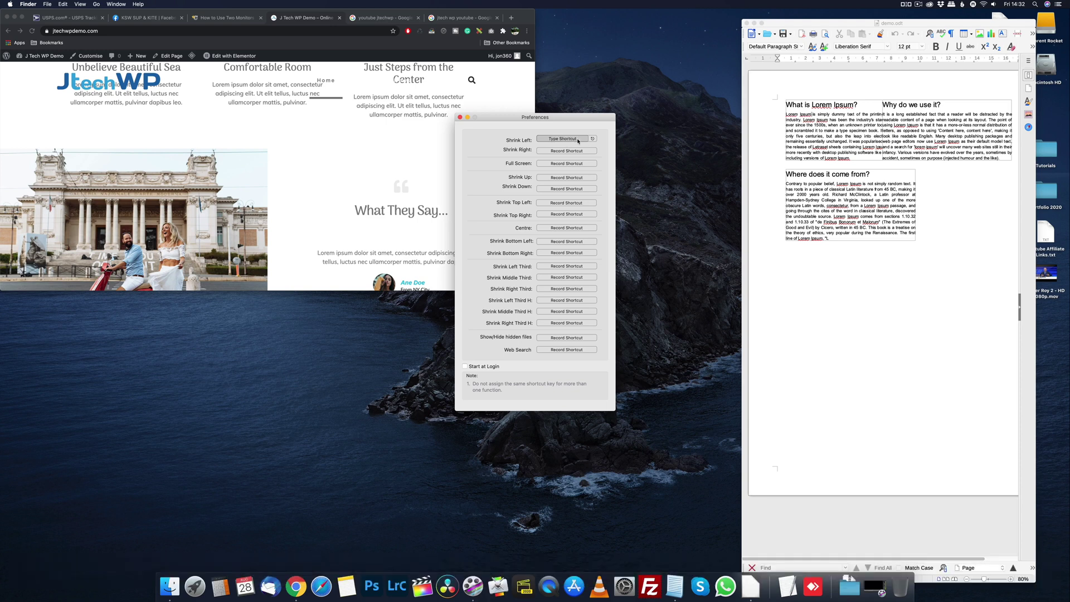
{"action": "left_click", "coordinate": [575, 152]}
{"action": "key", "text": "shift"}
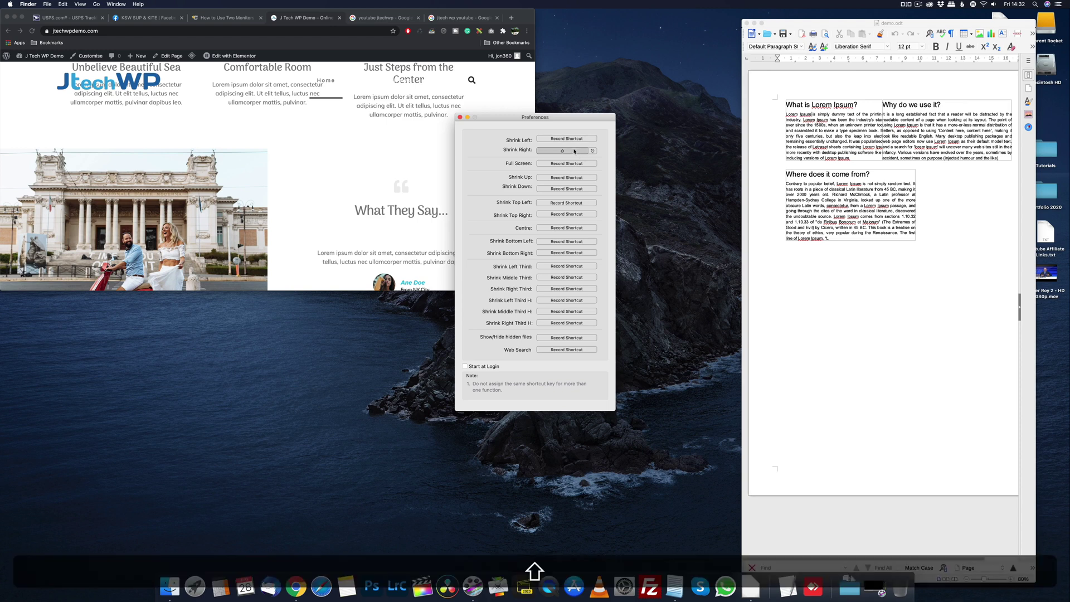
{"action": "key", "text": "shift+d"}
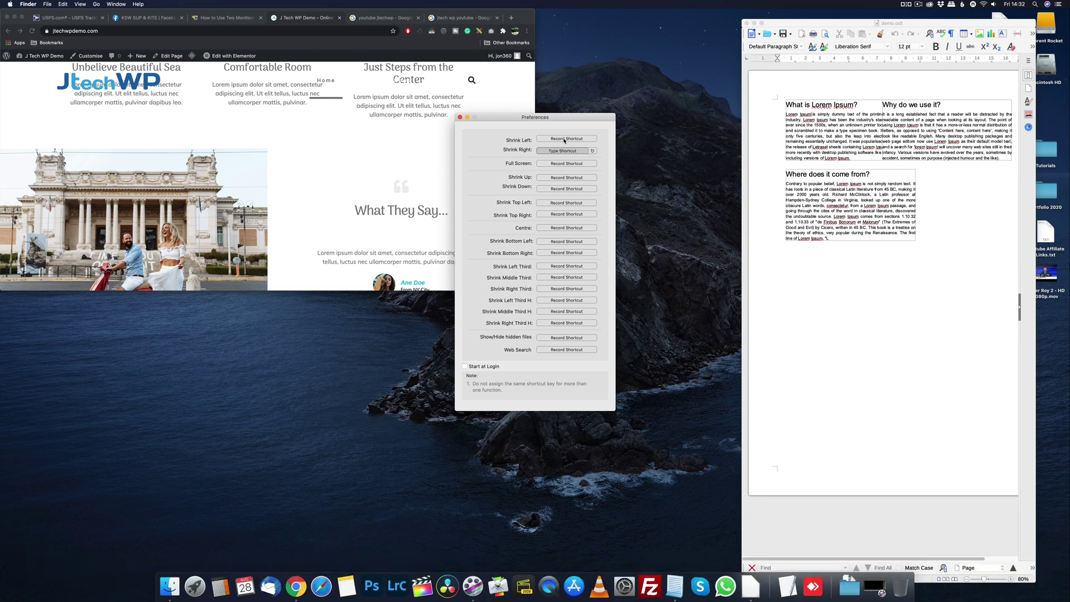
Step: Try again to record Shift+A as the Shrink Left shortcut
{"action": "left_click", "coordinate": [565, 139]}
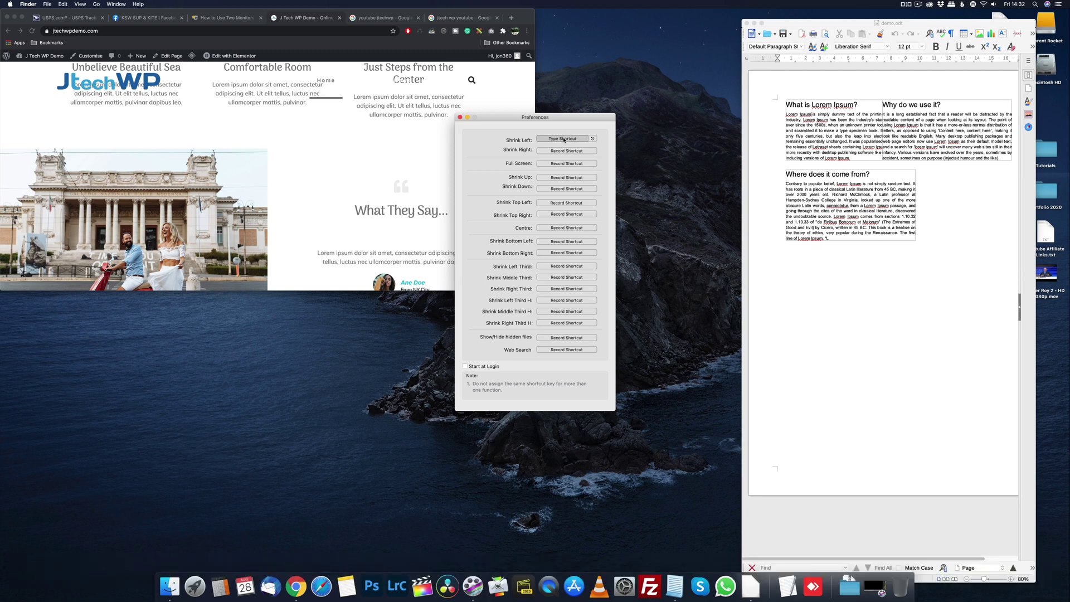
{"action": "key", "text": "shift"}
{"action": "key", "text": "shift+a"}
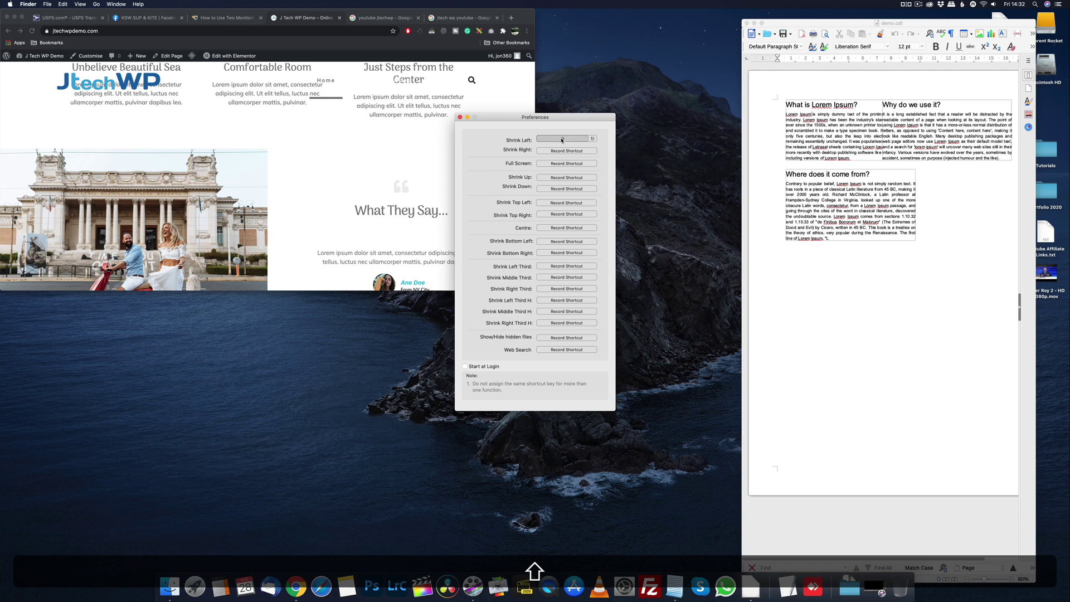
{"action": "key", "text": "shift+l"}
{"action": "key", "text": "shift+a"}
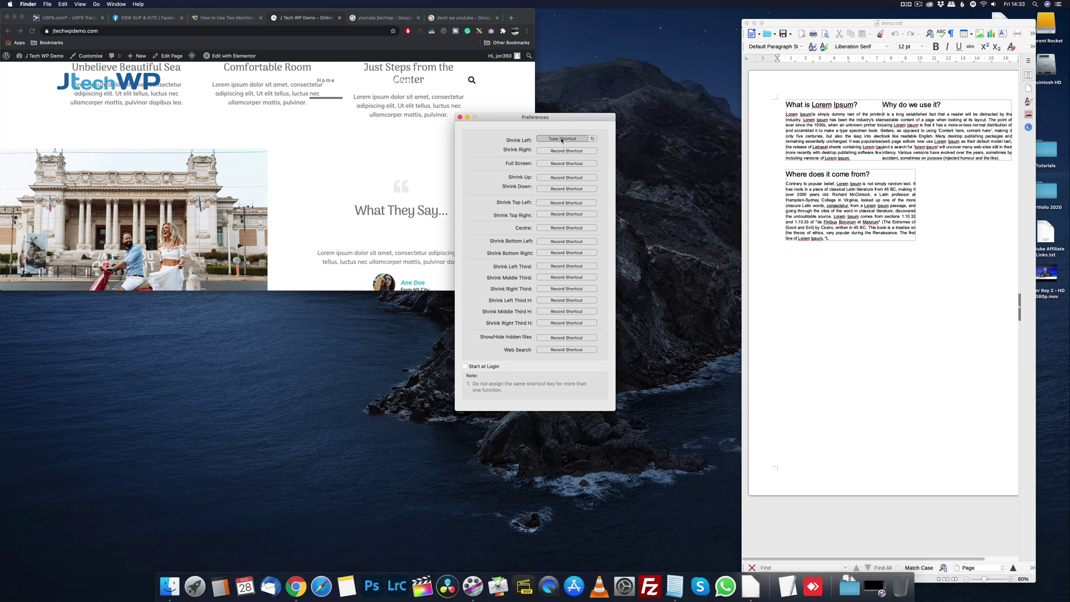
{"action": "key", "text": "shift+a"}
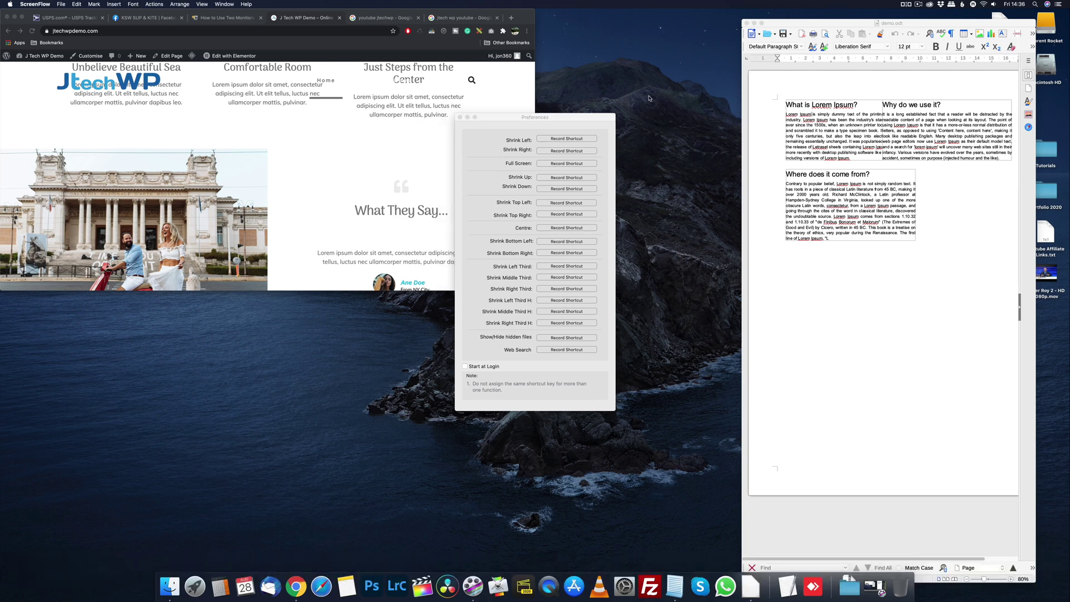
Step: Assign Control+A as the shortcut for Shrink Left
{"action": "left_click", "coordinate": [568, 140]}
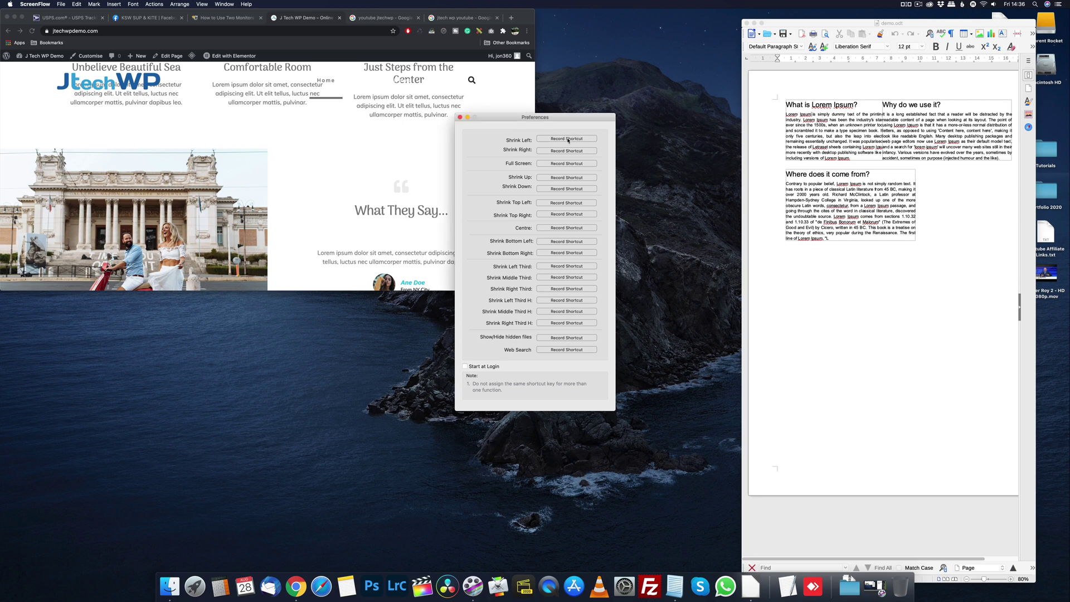
{"action": "left_click", "coordinate": [565, 139]}
{"action": "key", "text": "ctrl"}
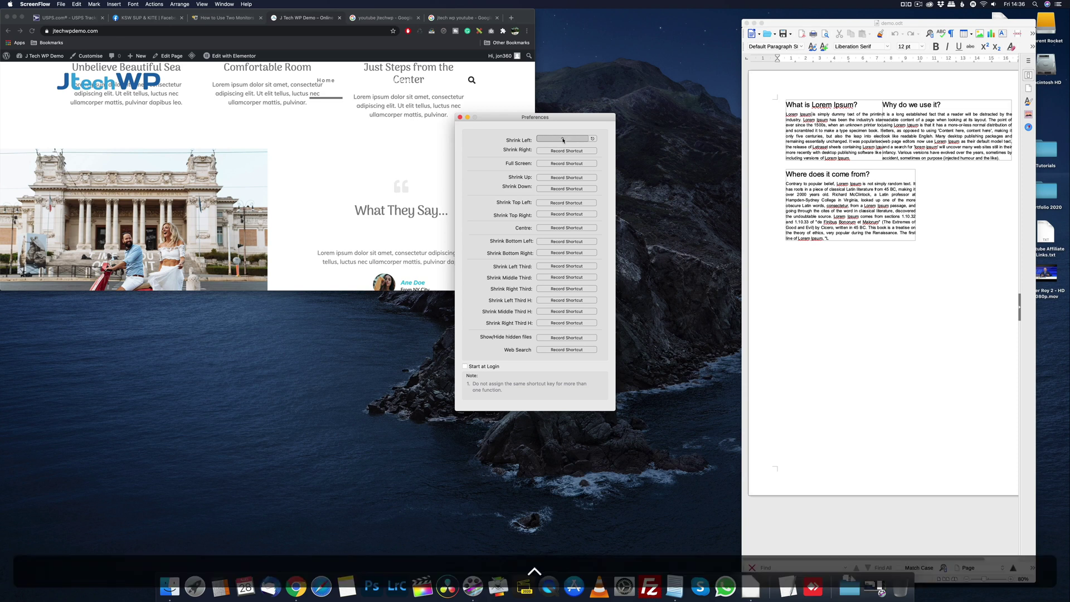
{"action": "key", "text": "ctrl+a"}
{"action": "key", "text": "ctrl"}
Step: Assign Control+D as the shortcut for Shrink Right and close the preferences
{"action": "left_click", "coordinate": [564, 151]}
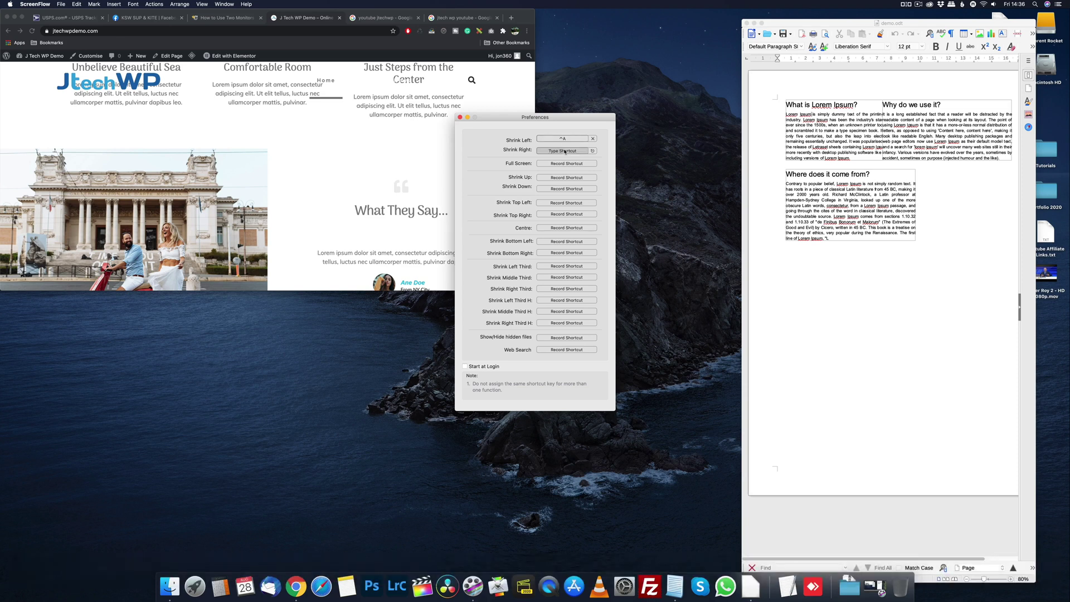
{"action": "key", "text": "ctrl"}
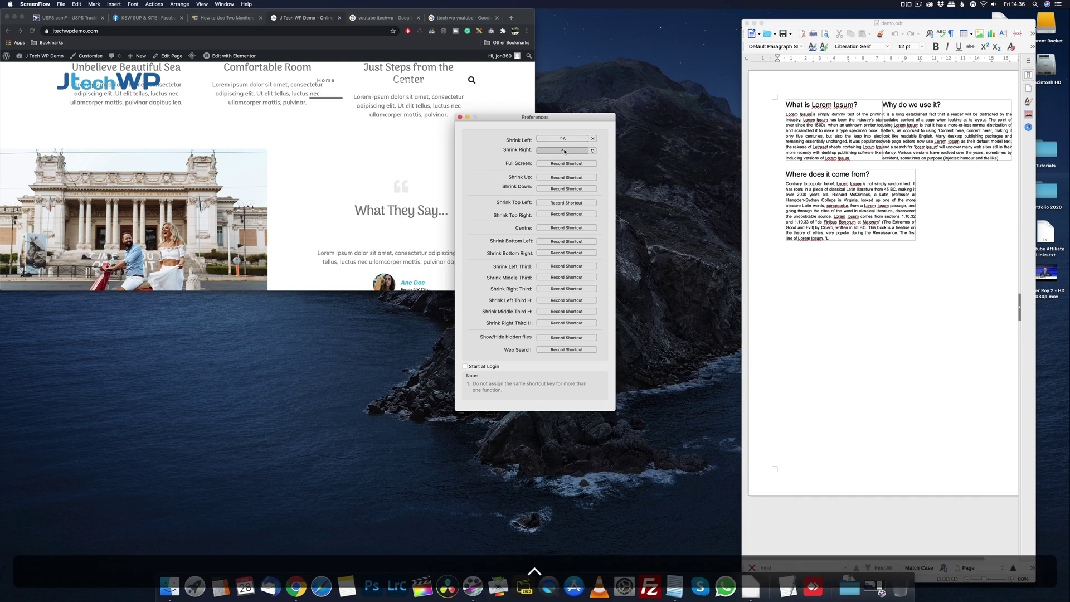
{"action": "key", "text": "ctrl+d"}
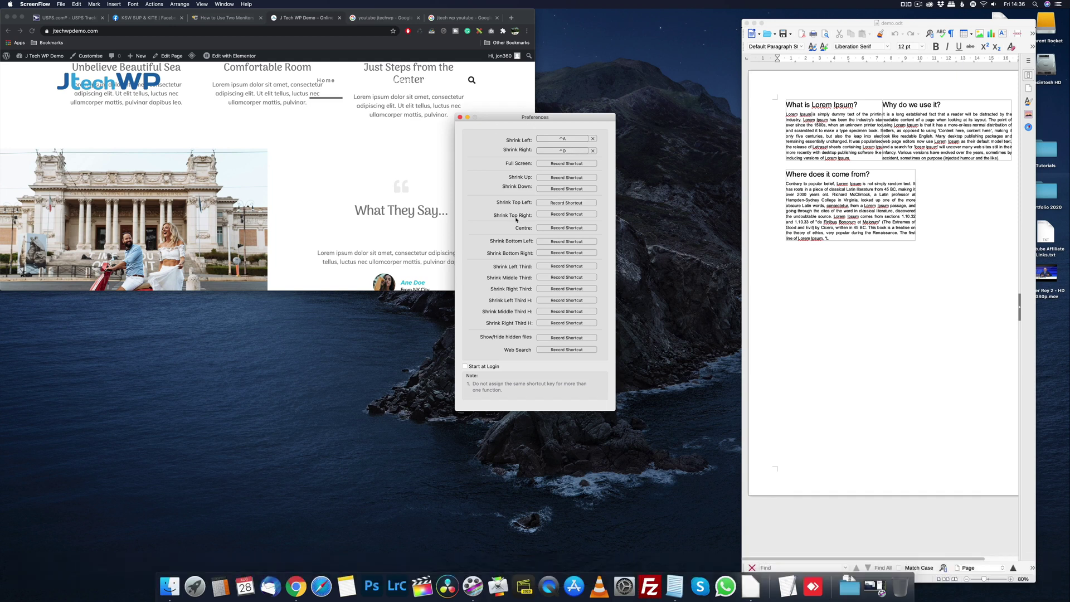
{"action": "left_click", "coordinate": [459, 118]}
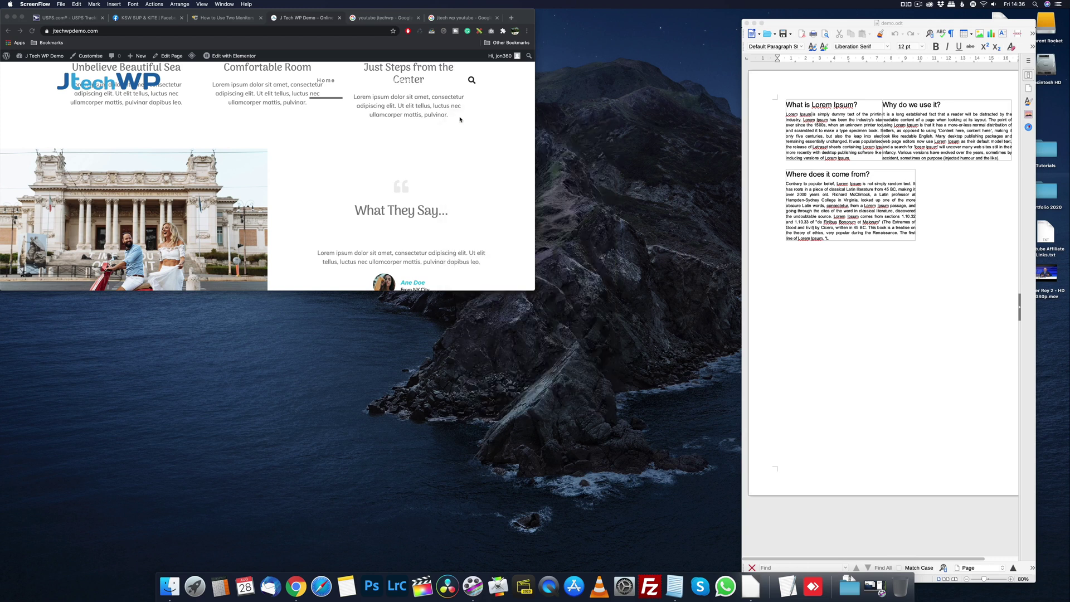
Step: Fit Chrome to the left half and the LibreOffice document to the right half of the screen using the new Split Screen shortcuts
{"action": "left_click", "coordinate": [524, 18]}
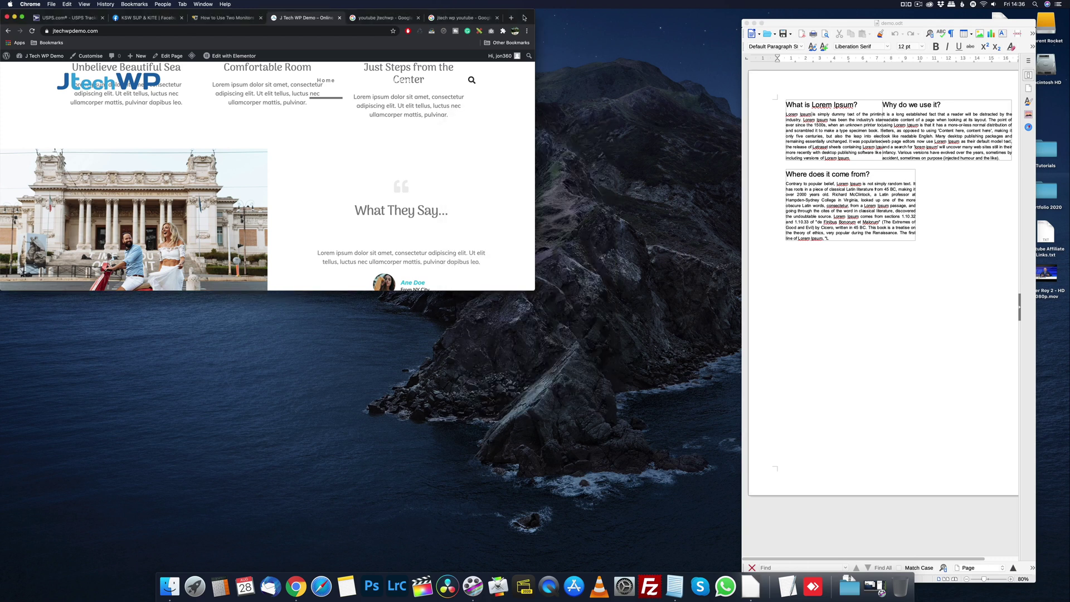
{"action": "key", "text": "ctrl+alt+Left"}
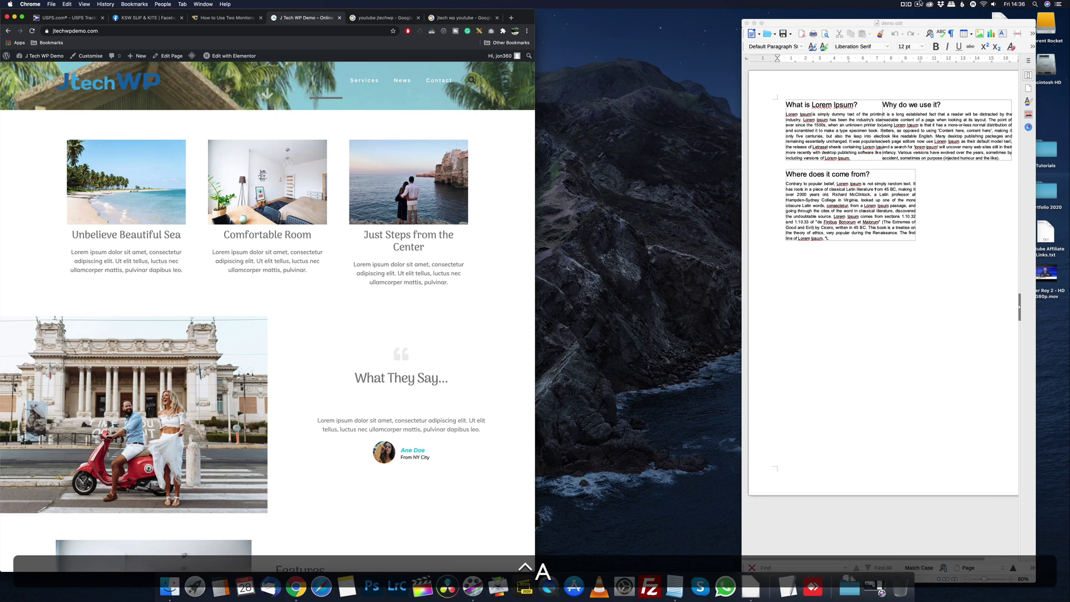
{"action": "left_click", "coordinate": [837, 26]}
{"action": "key", "text": "ctrl+alt+Right"}
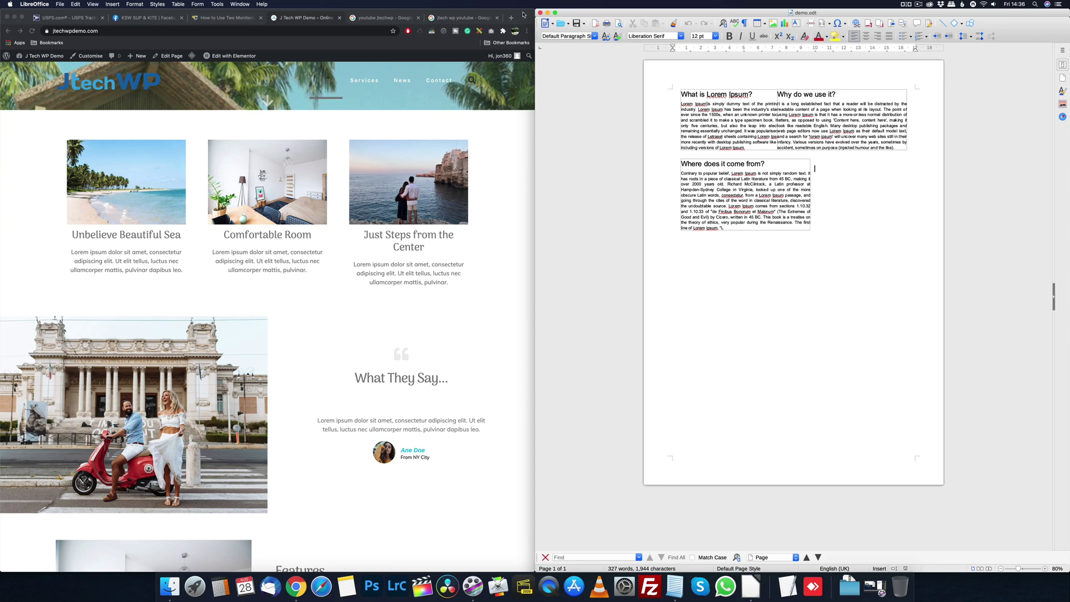
Step: Move the Chrome window partly past the screen's left edge and shift the LibreOffice window slightly left
{"action": "mouse_move", "coordinate": [527, 14]}
{"action": "left_mouse_down"}
{"action": "mouse_move", "coordinate": [2, 218]}
{"action": "mouse_move", "coordinate": [308, 14]}
{"action": "mouse_move", "coordinate": [511, 7]}
{"action": "left_mouse_up"}
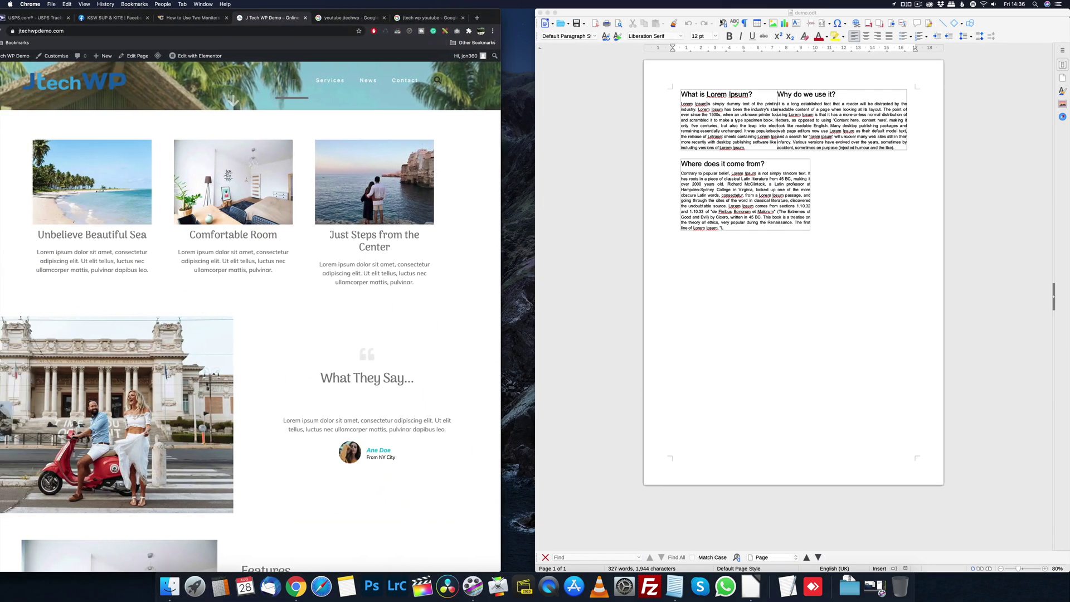
{"action": "mouse_move", "coordinate": [676, 18]}
{"action": "left_mouse_down"}
{"action": "mouse_move", "coordinate": [1067, 255]}
{"action": "mouse_move", "coordinate": [1068, 237]}
{"action": "mouse_move", "coordinate": [656, 61]}
{"action": "mouse_move", "coordinate": [662, 18]}
{"action": "left_mouse_up"}
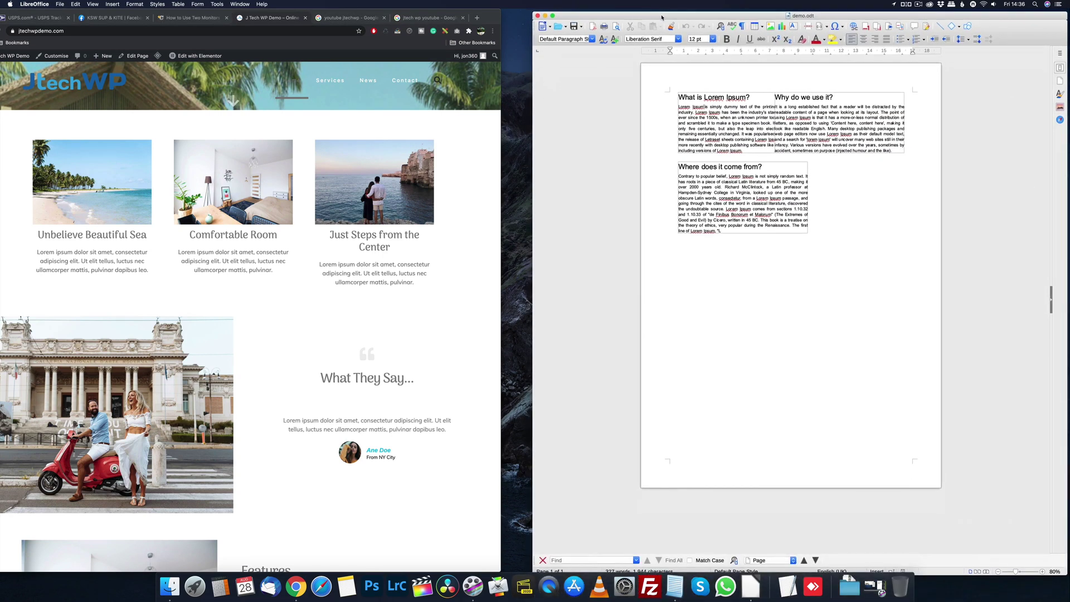